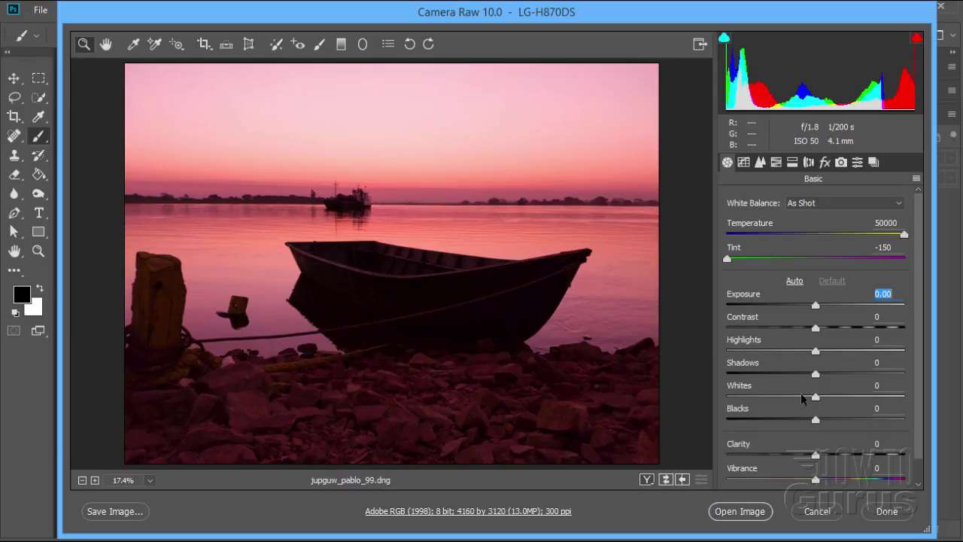
In the Basic panel, set Shadows to +71, Contrast to +22 and Exposure to -0.25
drag(817, 375, 874, 382)
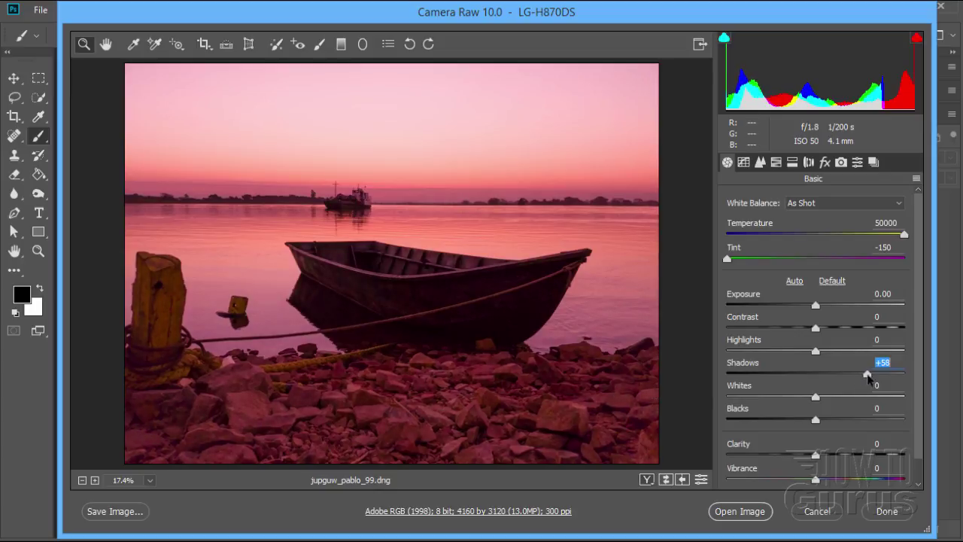
mouse_move(869, 380)
mouse_down()
mouse_move(841, 380)
mouse_move(856, 377)
mouse_up()
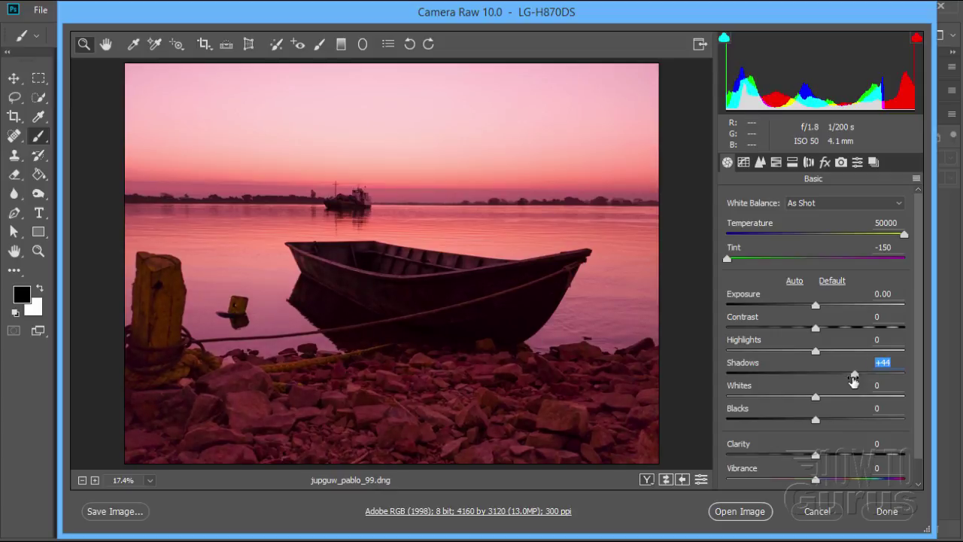
drag(855, 376, 889, 370)
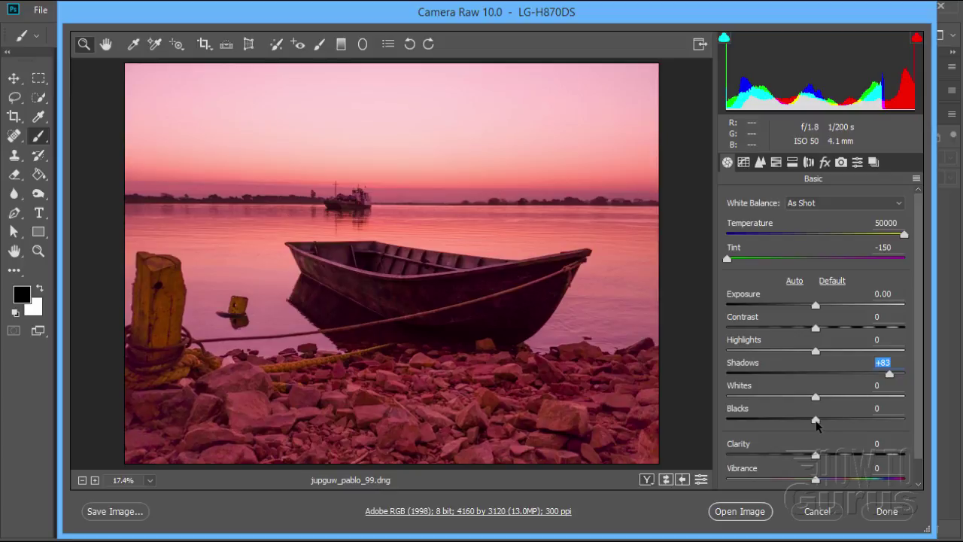
mouse_move(816, 421)
mouse_down()
mouse_move(841, 424)
mouse_move(793, 425)
mouse_move(817, 428)
mouse_up()
drag(816, 308, 832, 326)
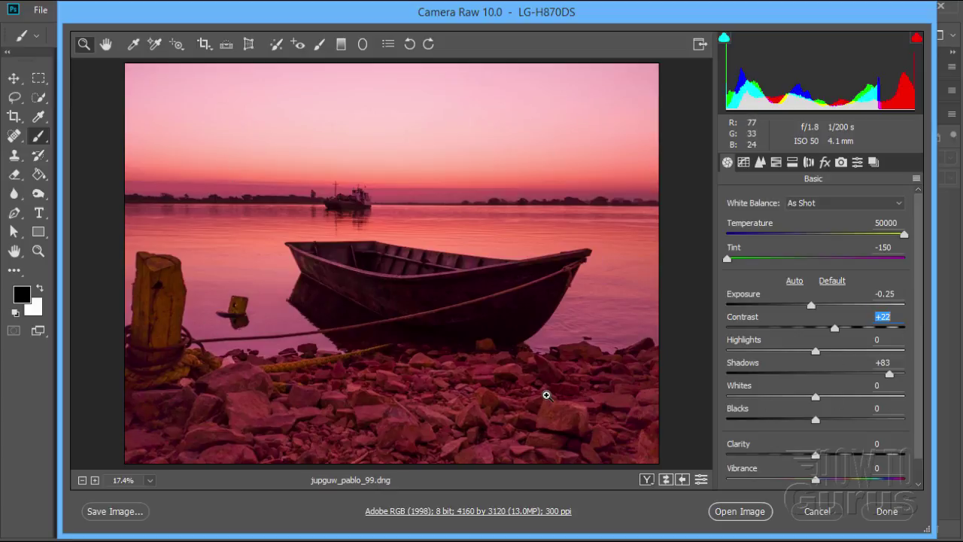
drag(892, 380, 881, 376)
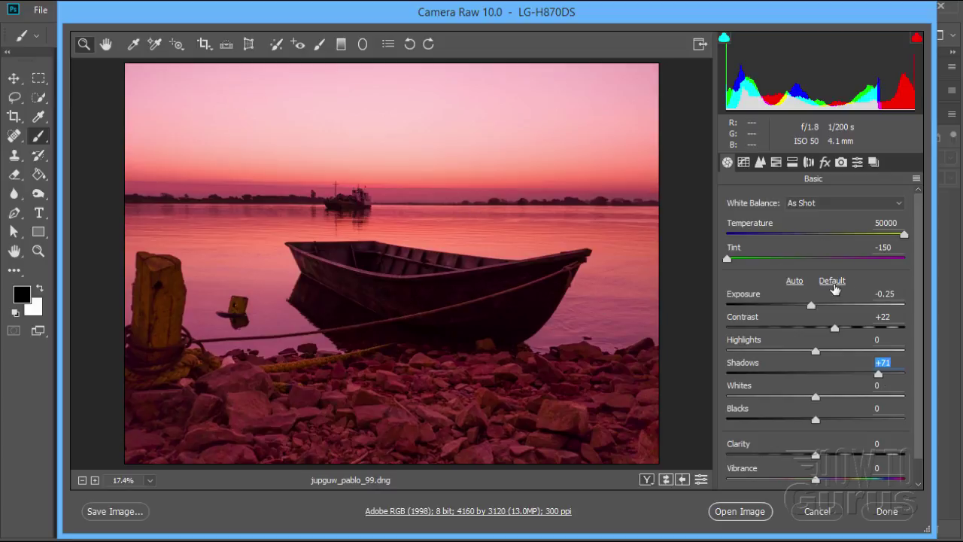
Reset the Basic sliders to Default and turn on both shadow and highlight clipping warnings
click(832, 282)
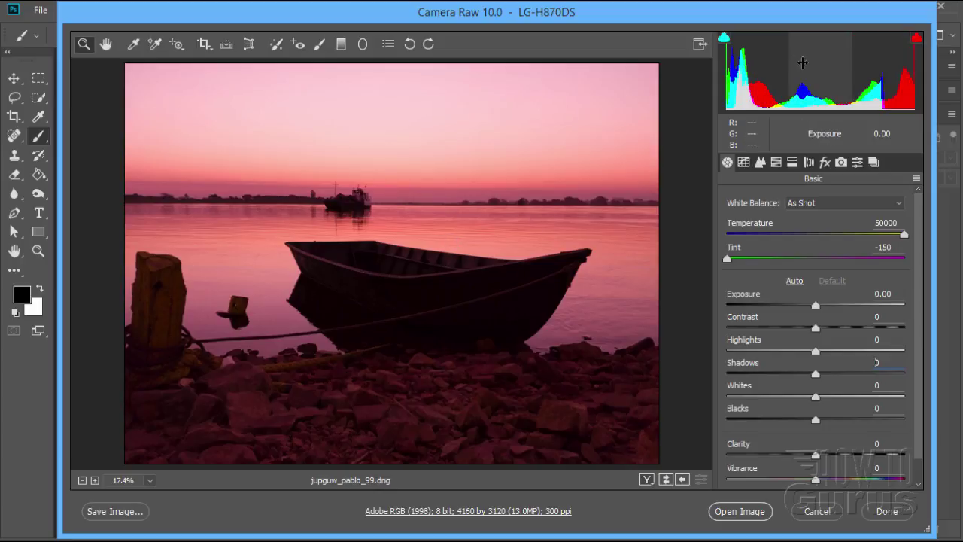
click(724, 39)
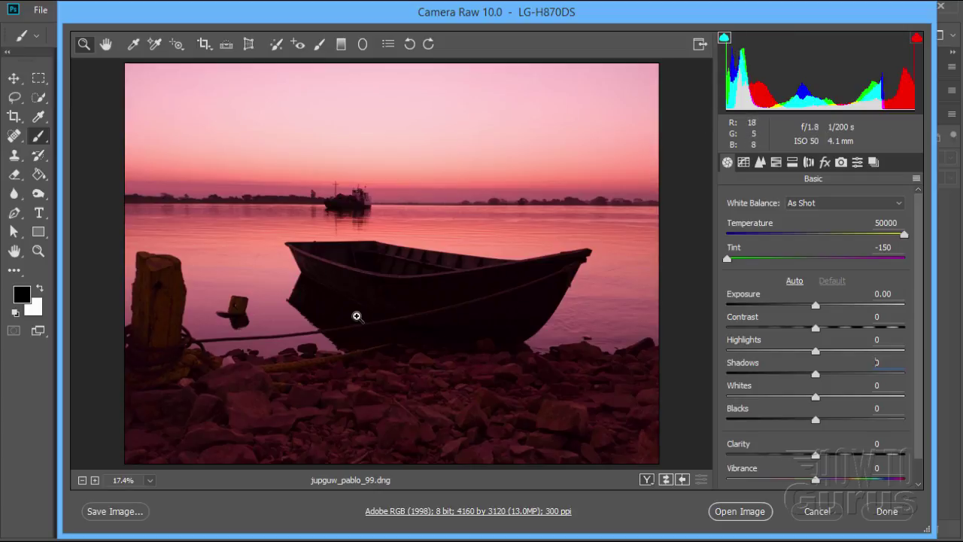
click(916, 39)
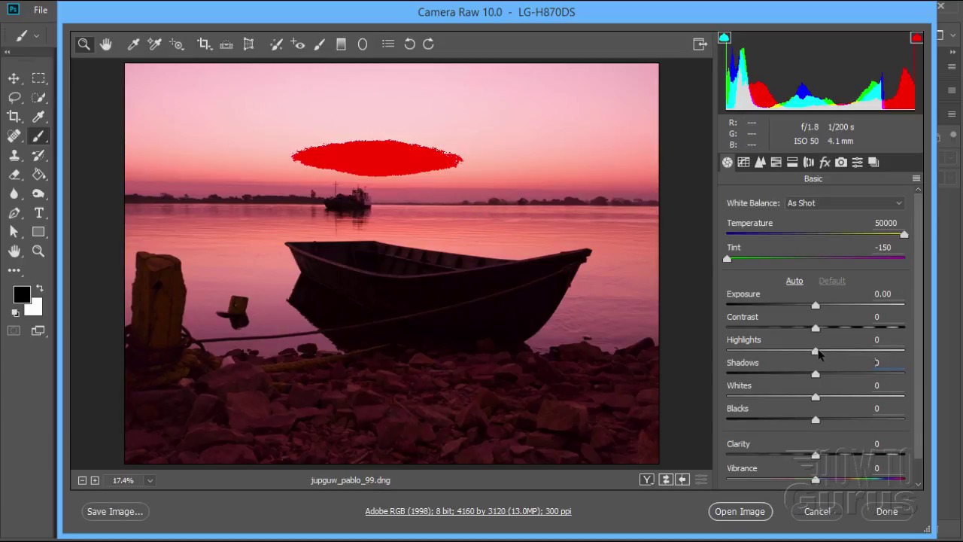
Keep Highlights at 0, raise Shadows to +44, and hold Shift to show Open Object
mouse_move(818, 355)
mouse_down()
mouse_move(799, 354)
mouse_move(820, 356)
mouse_up()
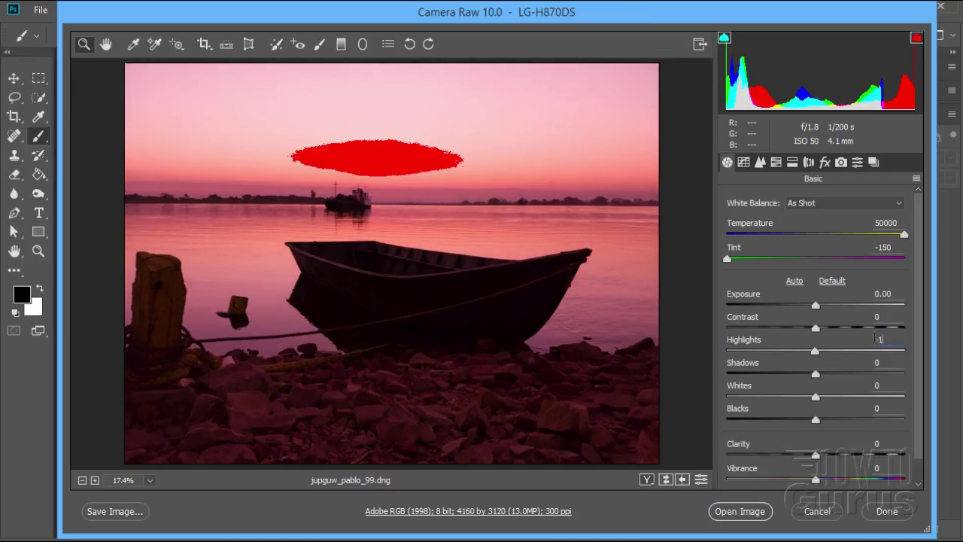
text(0)
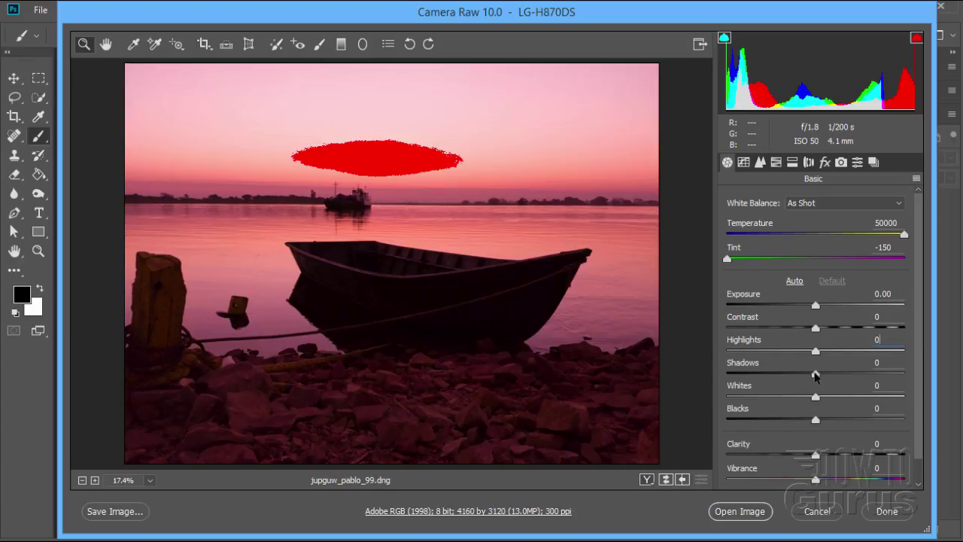
drag(820, 378, 851, 373)
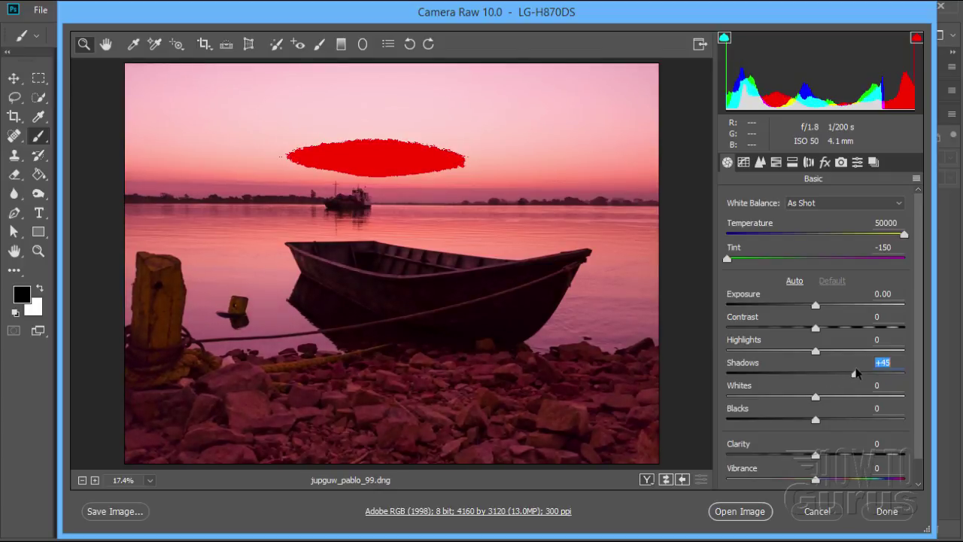
drag(855, 372, 853, 377)
drag(855, 376, 855, 376)
key(shift)
key(shift)
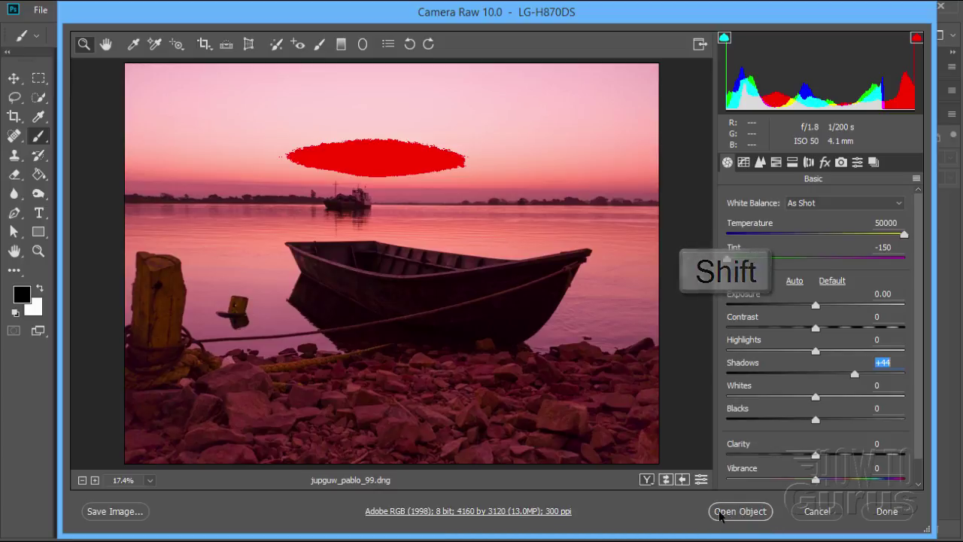
Open the photo as a smart object and duplicate its layer with New Smart Object via Copy
shift+click(741, 513)
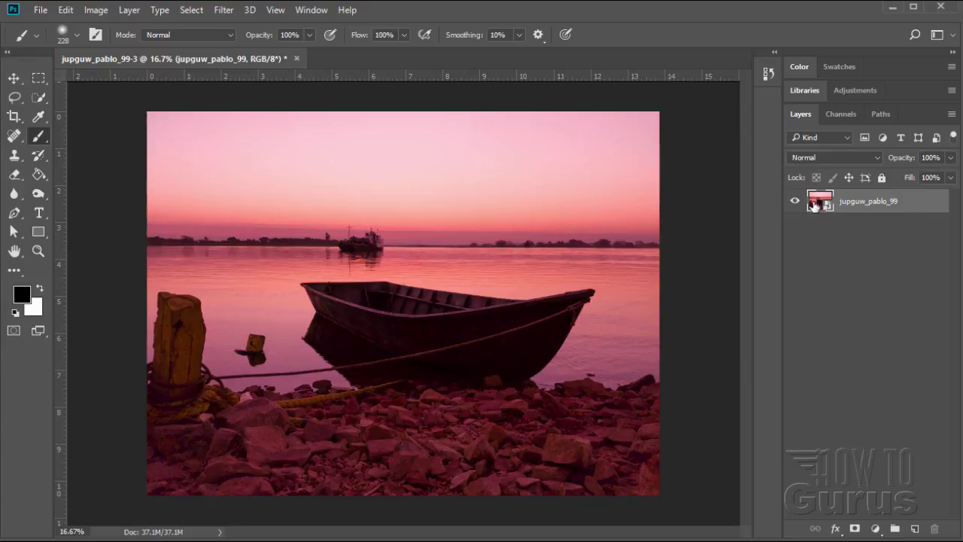
right_click(850, 207)
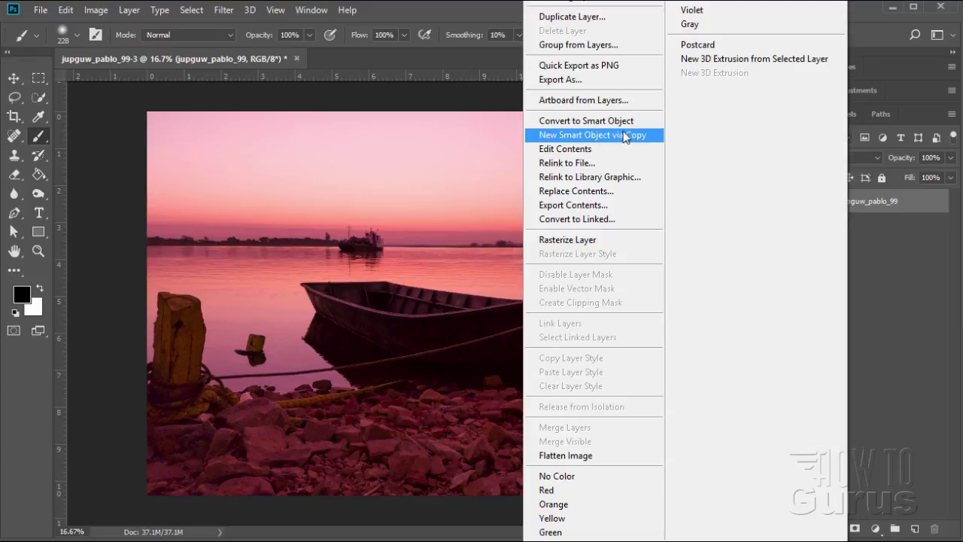
click(576, 134)
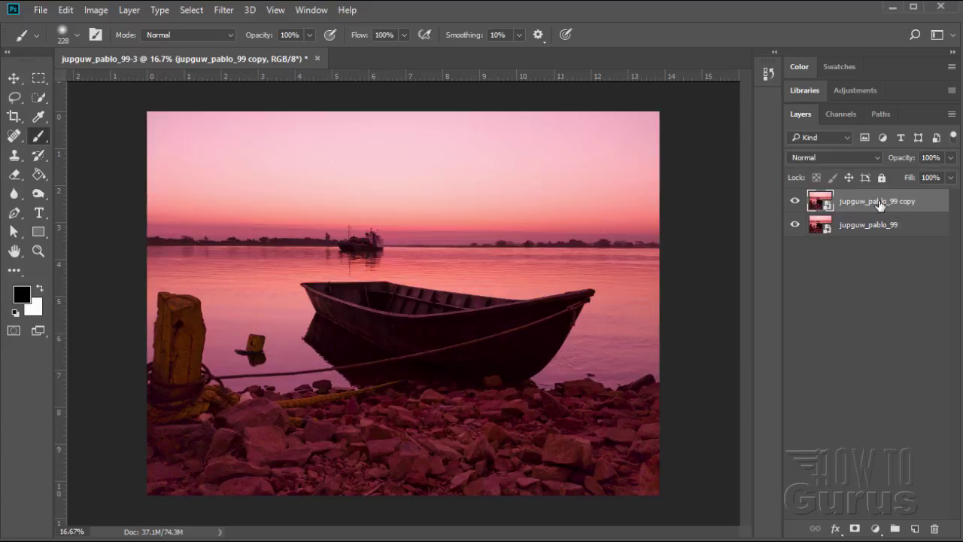
Open the copy layer in Camera Raw, set Shadows to +79 with Blacks at 0, and apply
double_click(820, 201)
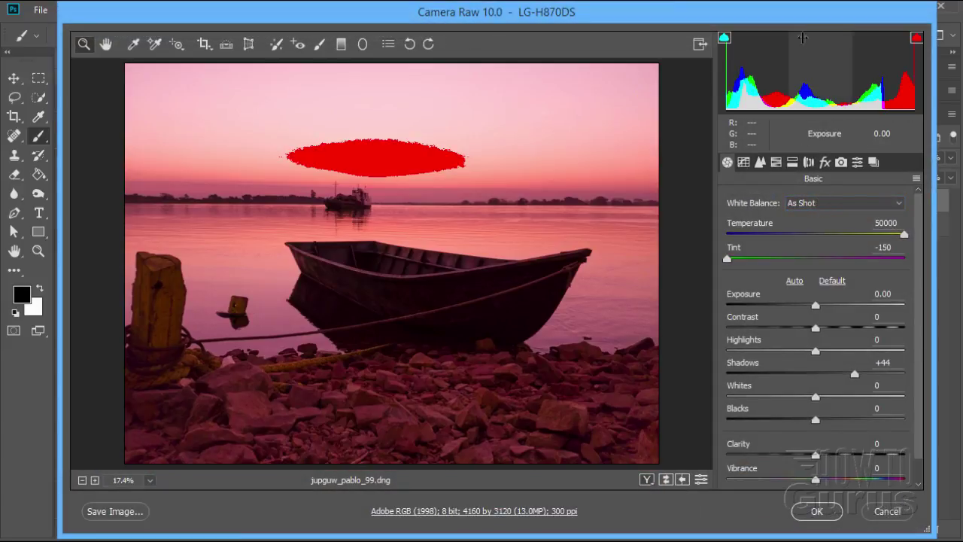
drag(773, 23, 564, 26)
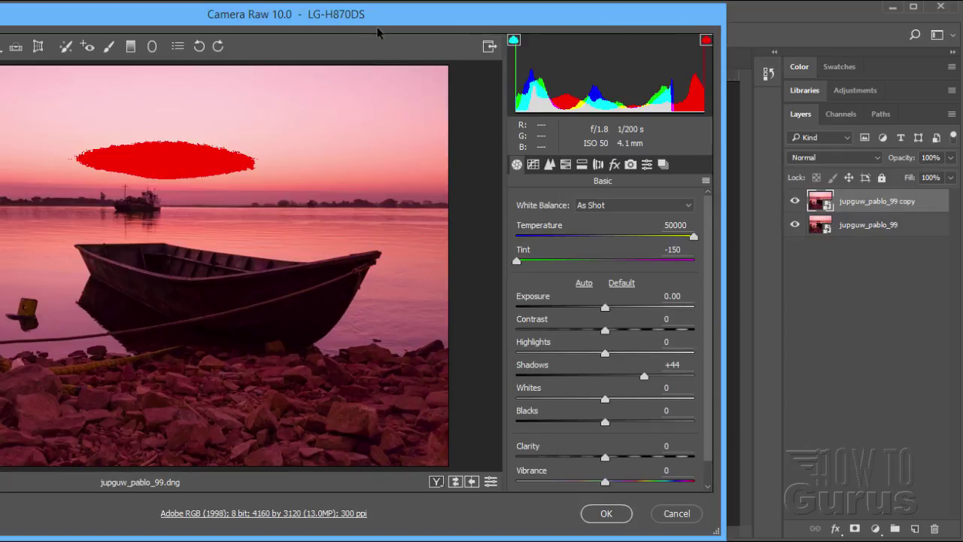
drag(385, 23, 538, 17)
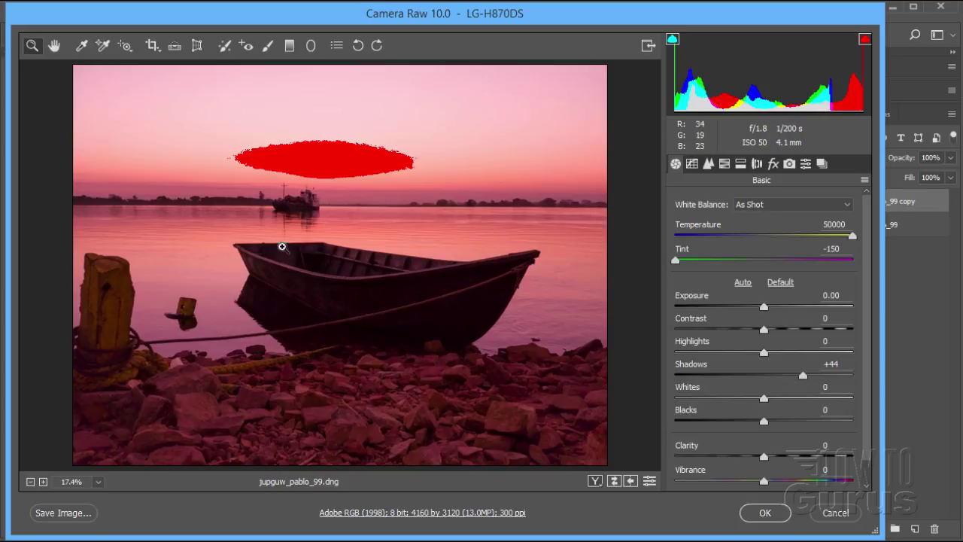
drag(802, 375, 841, 365)
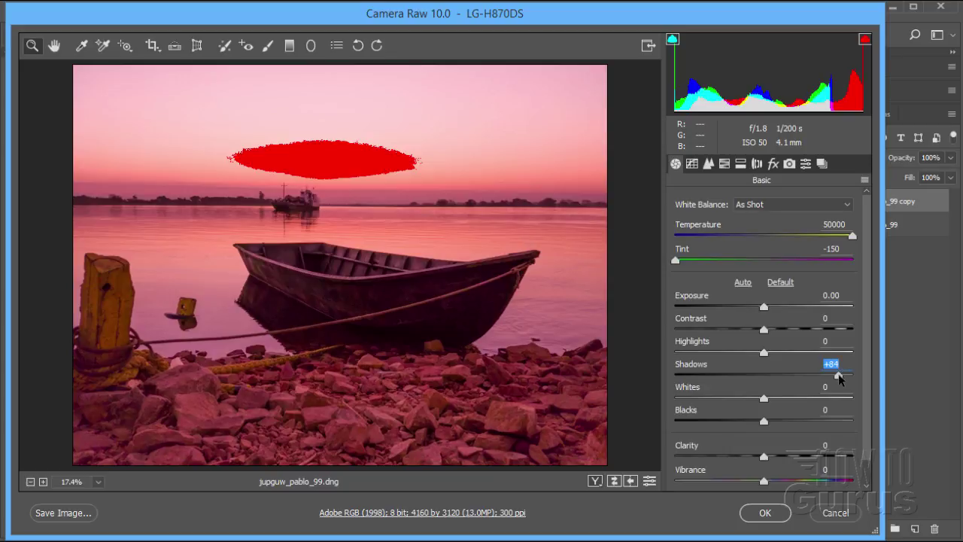
mouse_move(842, 373)
mouse_down()
mouse_move(874, 373)
mouse_move(826, 382)
mouse_move(833, 375)
mouse_up()
mouse_move(764, 423)
mouse_down()
mouse_move(779, 424)
mouse_move(765, 422)
mouse_up()
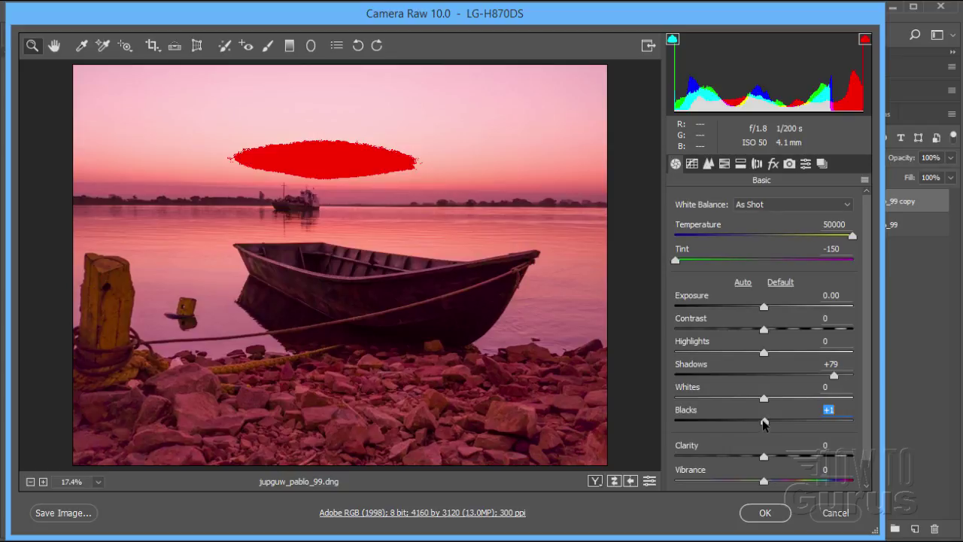
drag(764, 423, 763, 423)
click(767, 514)
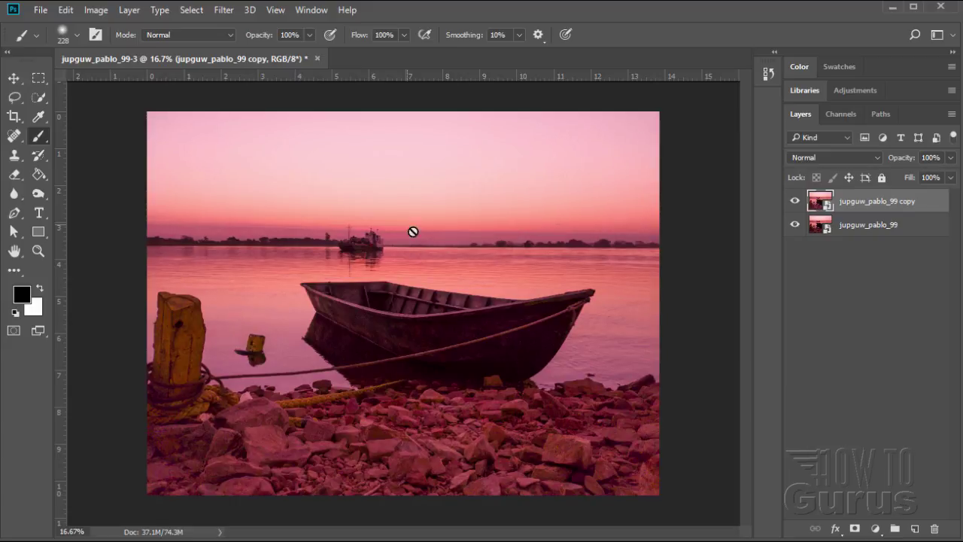
click(795, 204)
click(795, 203)
click(795, 204)
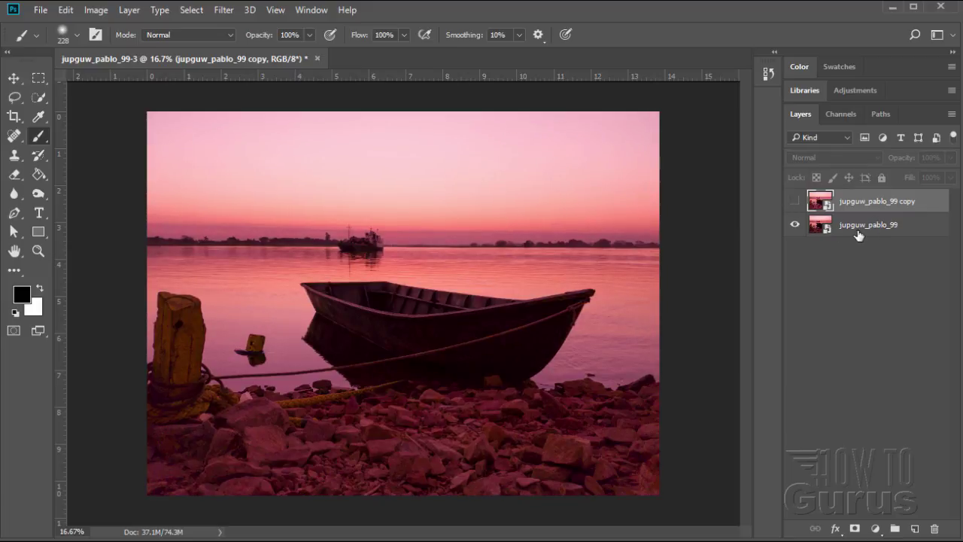
click(795, 203)
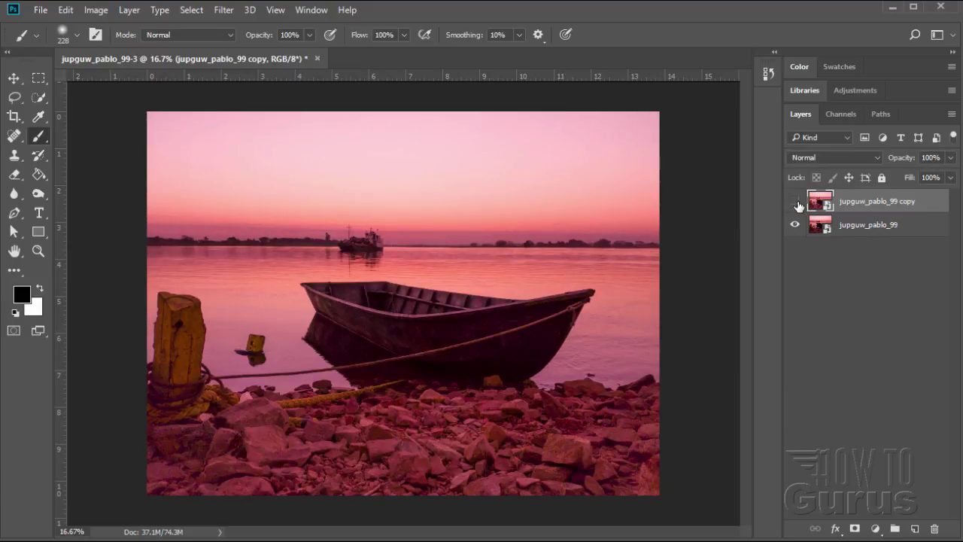
click(795, 203)
click(796, 203)
click(795, 203)
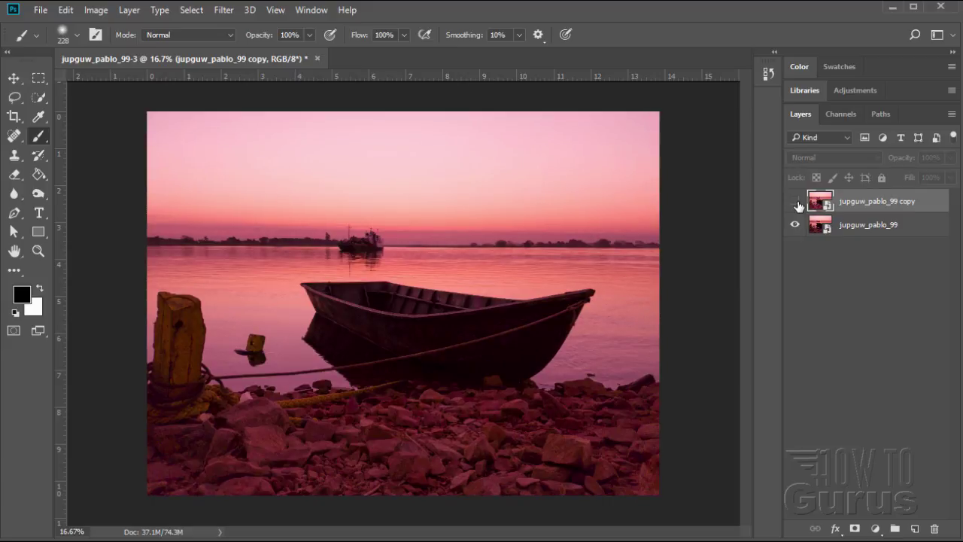
click(795, 203)
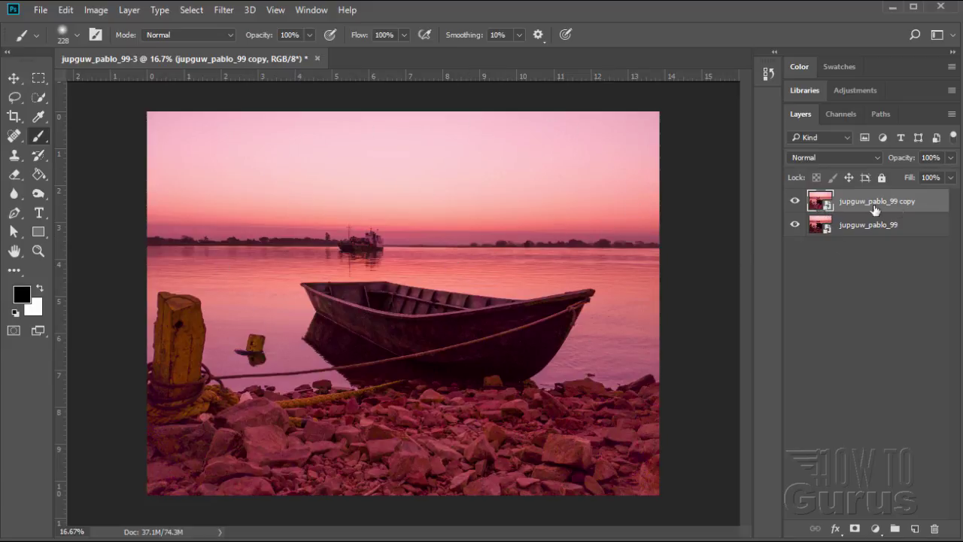
Duplicate the jupguw_pablo_99 copy layer with New Smart Object via Copy, creating copy 2
right_click(850, 204)
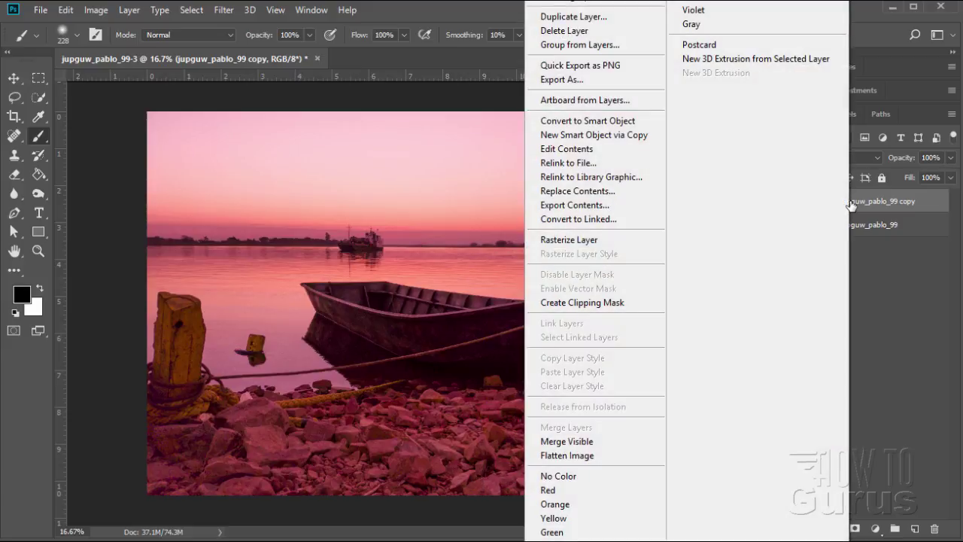
click(589, 139)
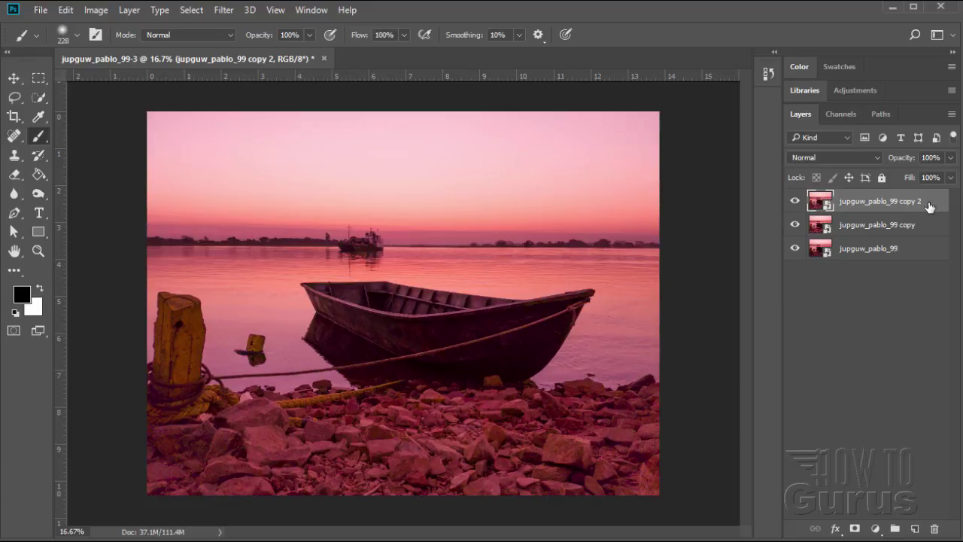
Open the copy 2 layer in Camera Raw and set Contrast to +45 and Highlights to -71
double_click(819, 203)
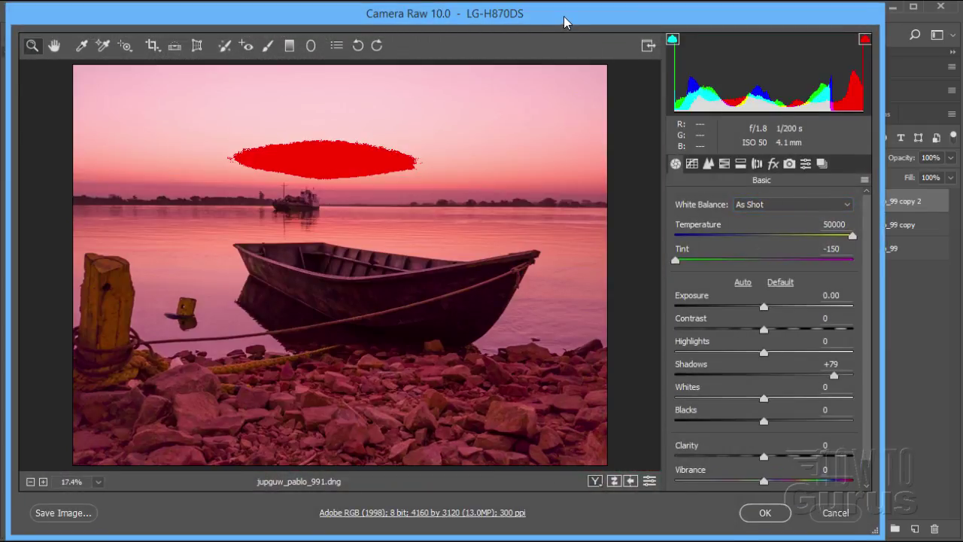
drag(563, 16, 582, 15)
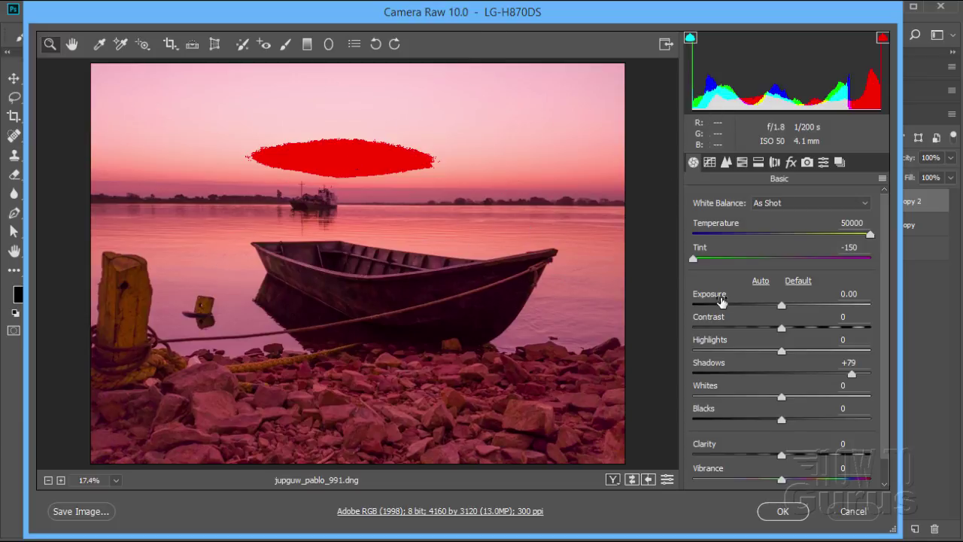
drag(781, 356, 743, 359)
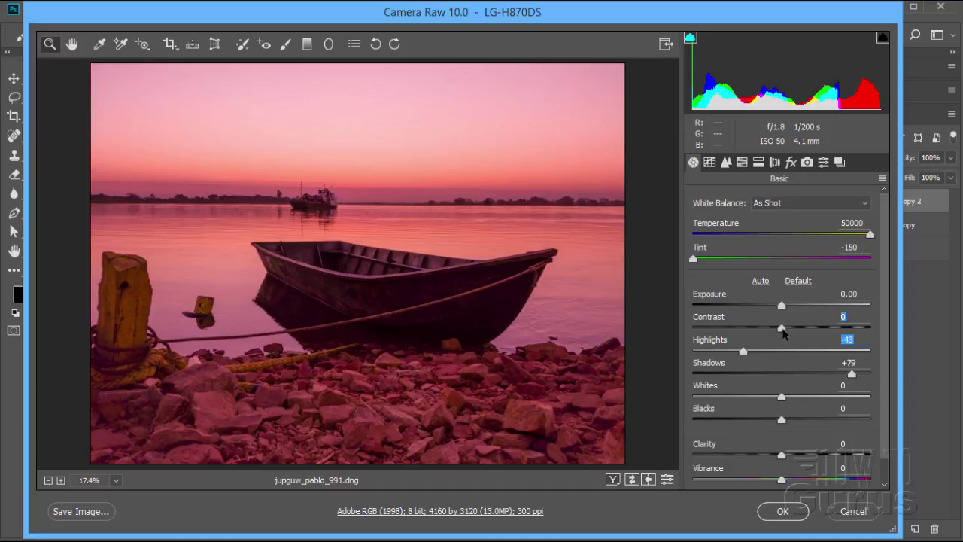
drag(783, 333, 824, 331)
drag(745, 357, 720, 355)
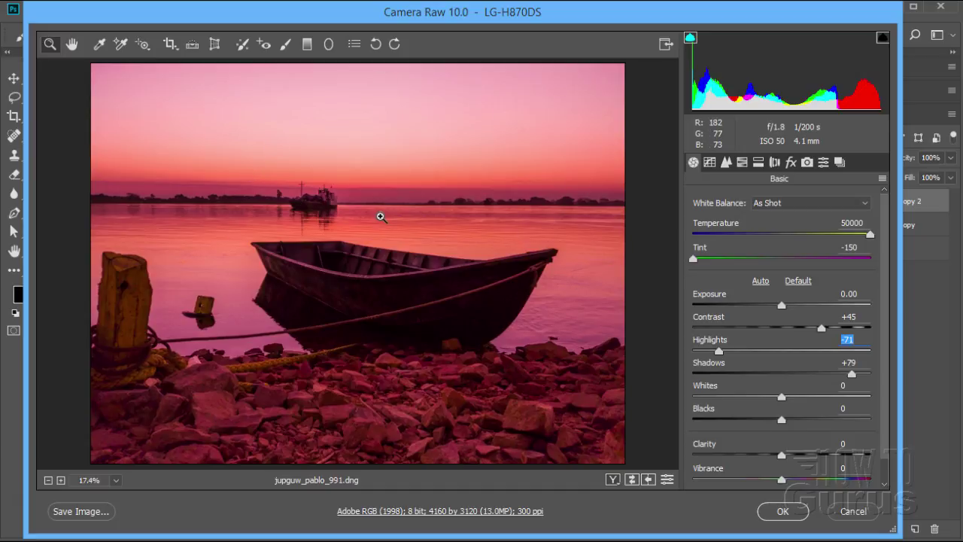
Apply the Camera Raw edit to copy 2 and add a white layer mask to it
click(782, 511)
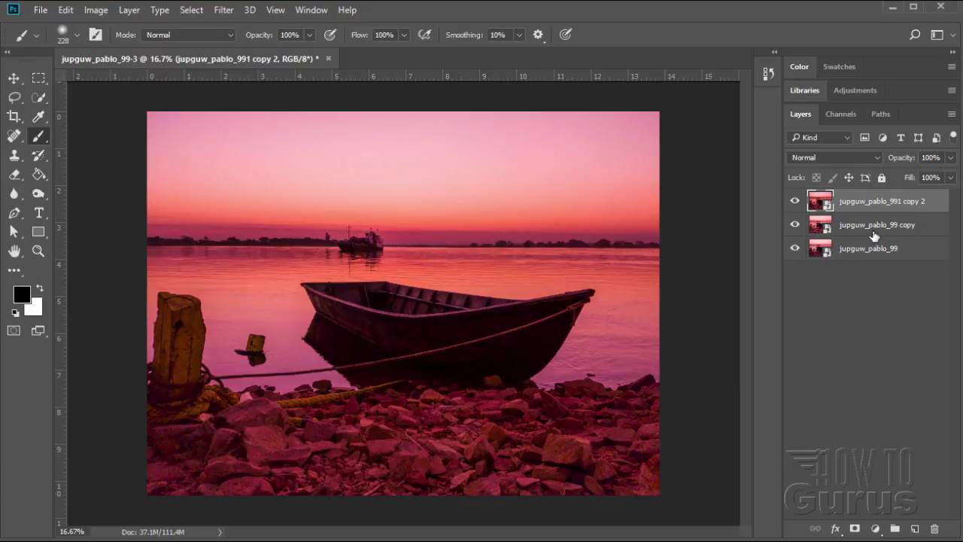
click(854, 528)
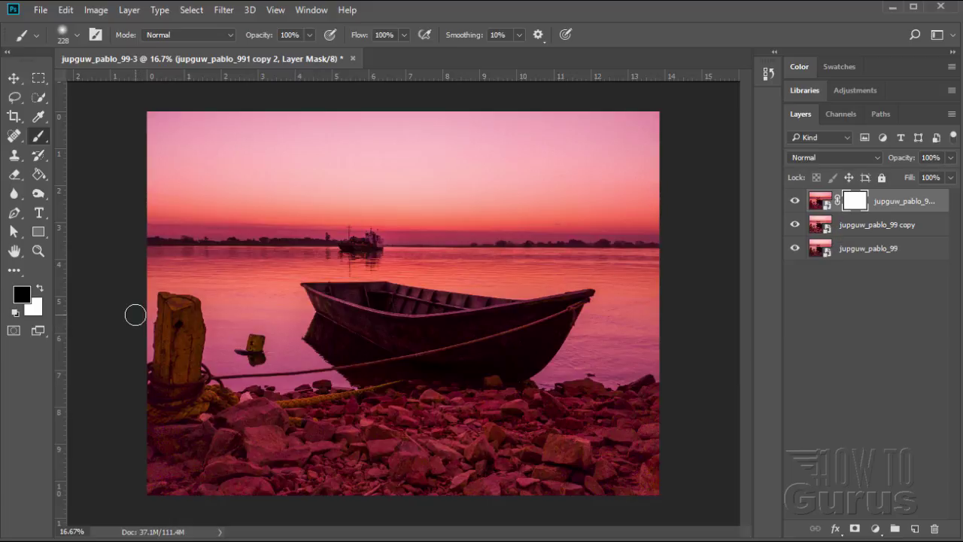
With the Polygonal Lasso, zoom to 33.3% on the shoreline and start at the post's left edge
click(12, 100)
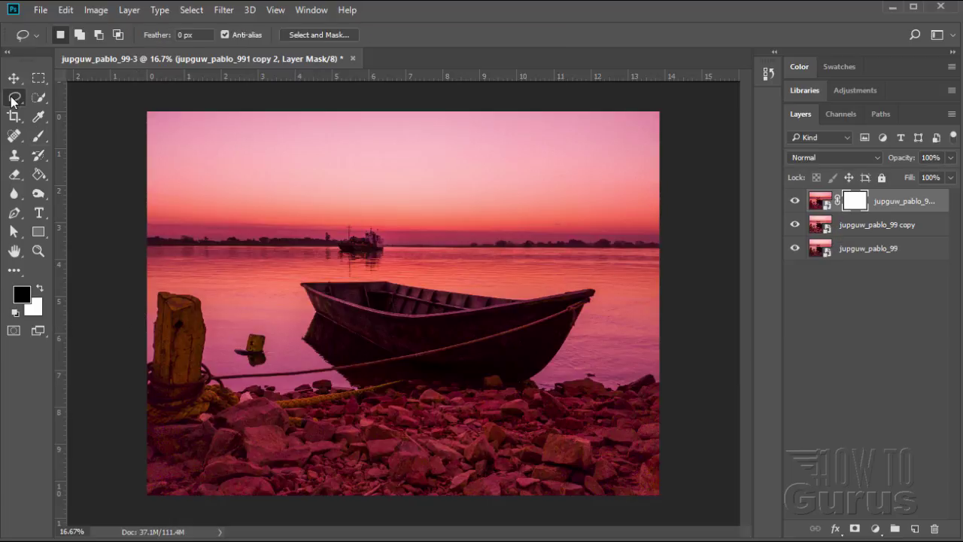
click(85, 113)
click(38, 250)
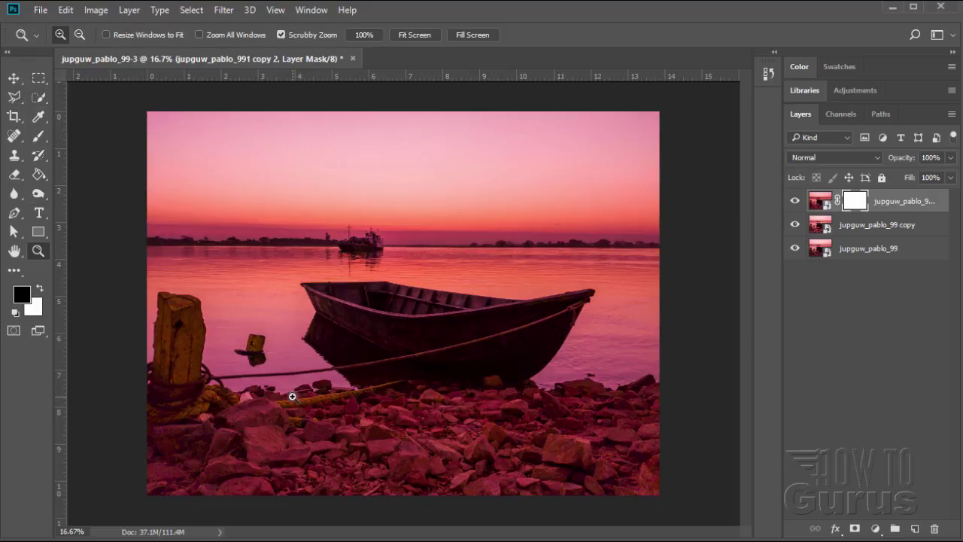
click(292, 397)
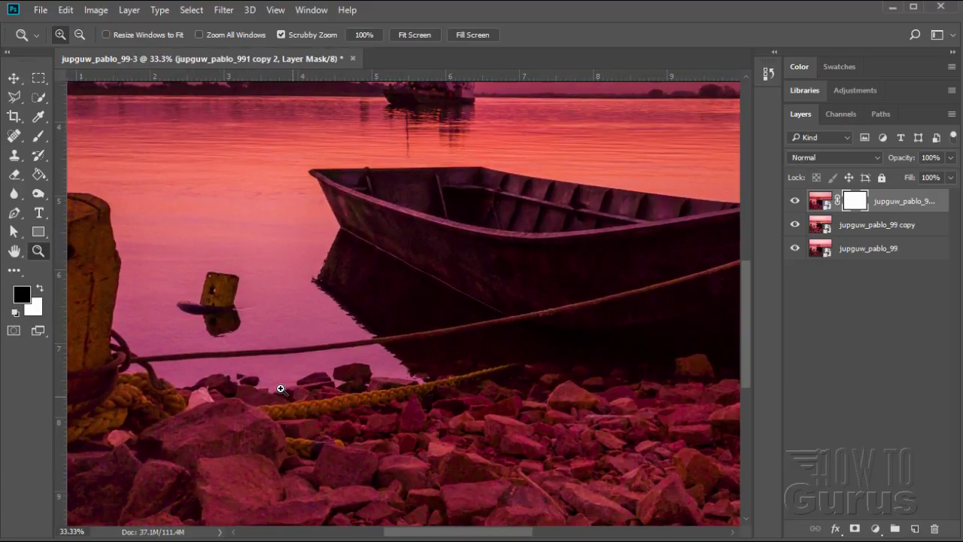
drag(458, 537, 432, 535)
click(13, 99)
click(130, 332)
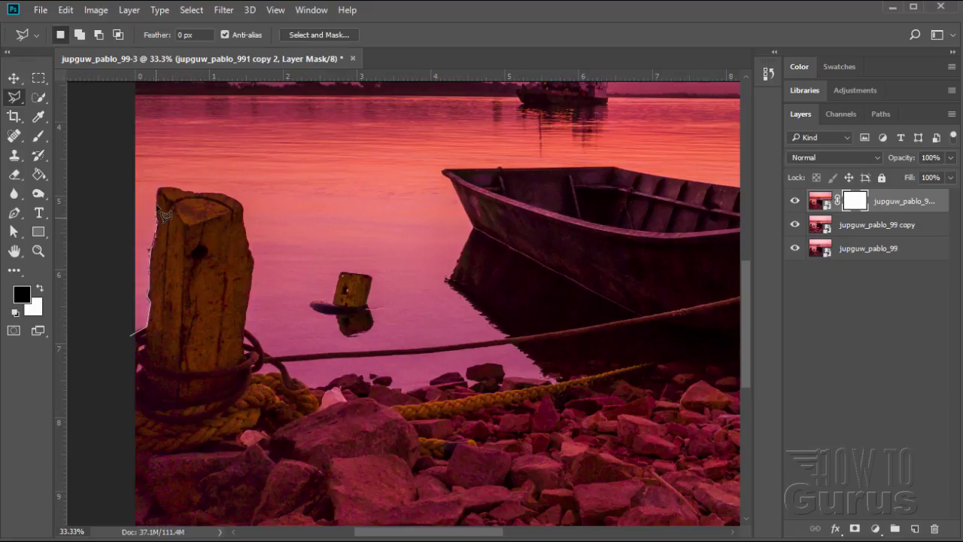
Add lasso points across the post's top, up the boat reflection and hull to the bow tip
click(157, 189)
click(243, 205)
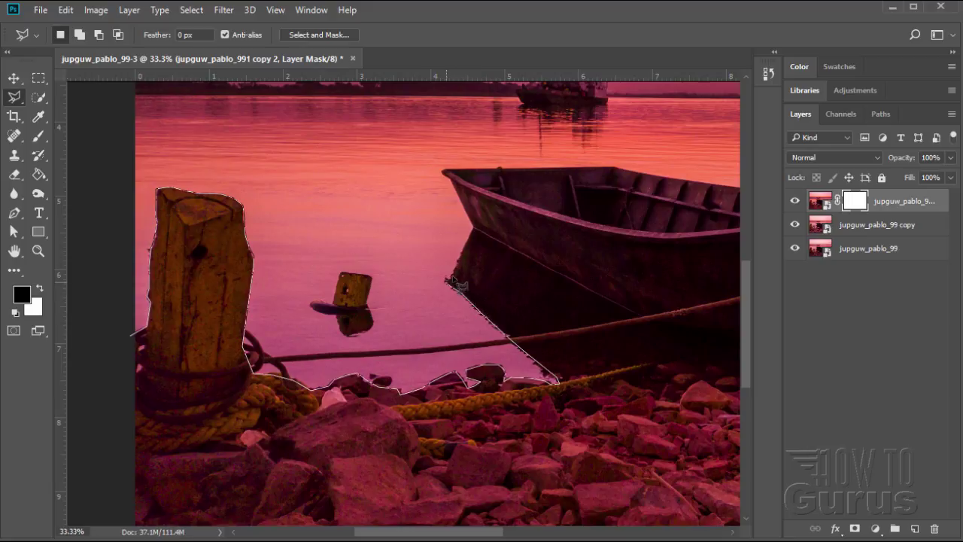
click(458, 235)
click(474, 227)
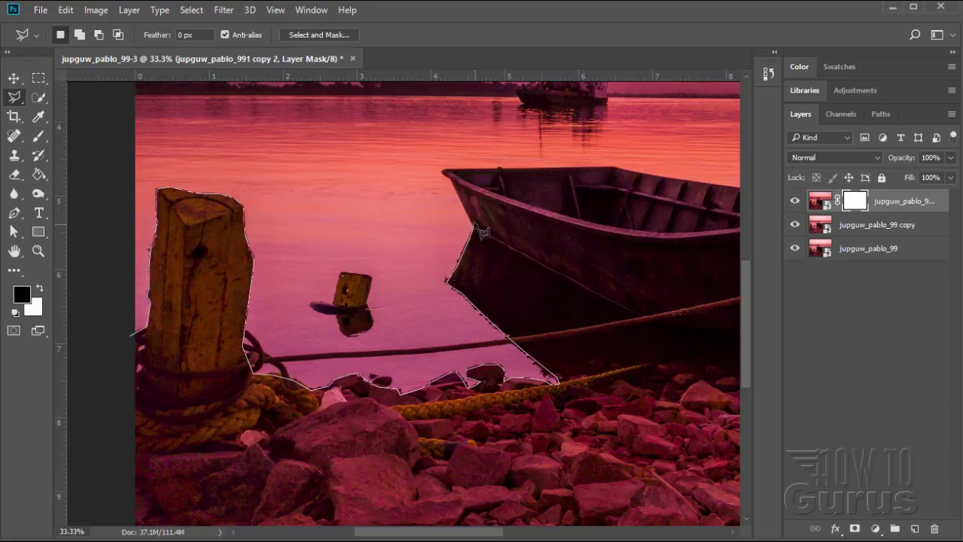
click(444, 173)
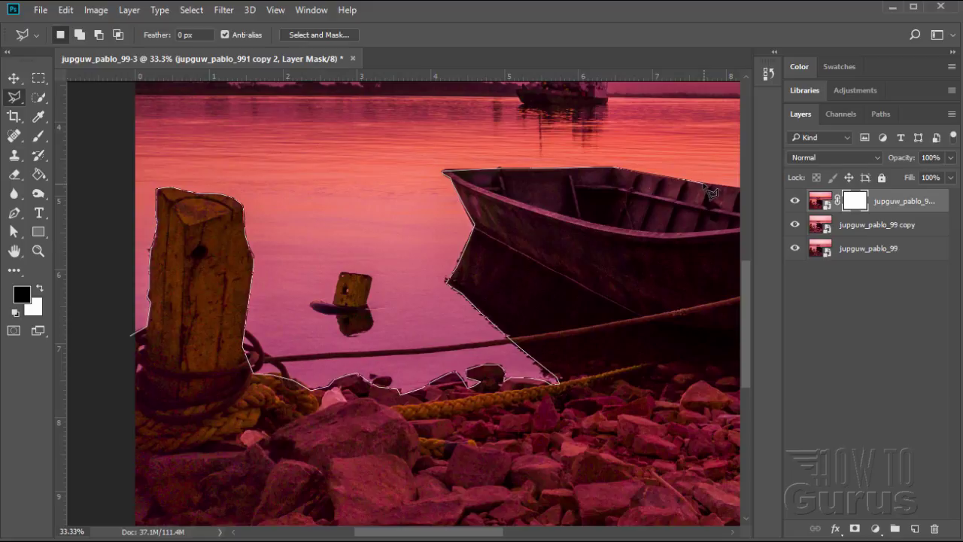
key(space)
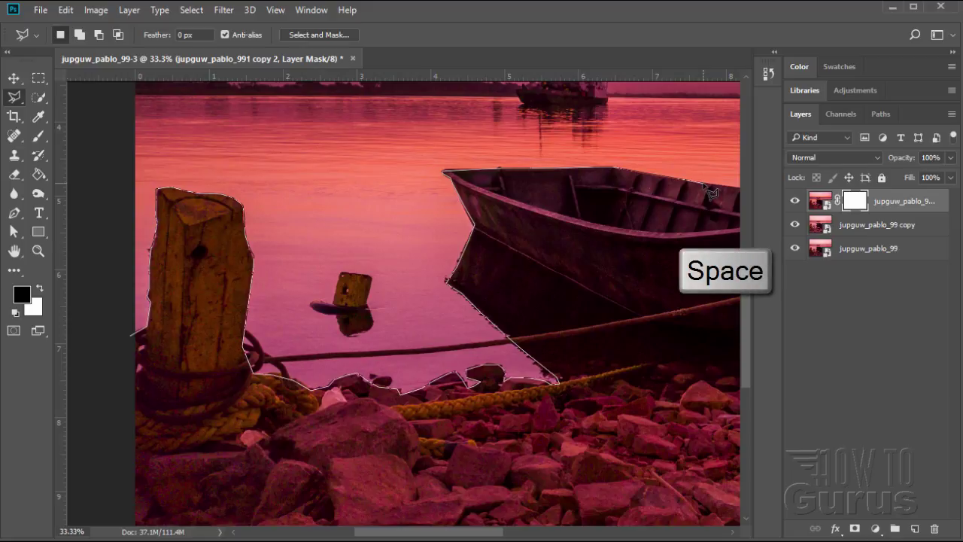
Trace the Polygonal Lasso outline along the gunwale, around the bow tip and down the hull to the water
drag(679, 185, 172, 190)
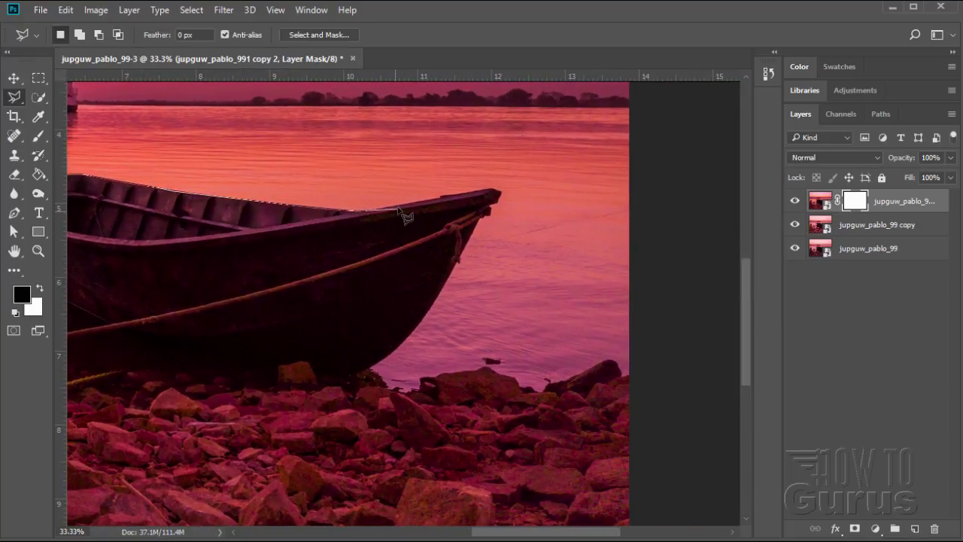
click(443, 197)
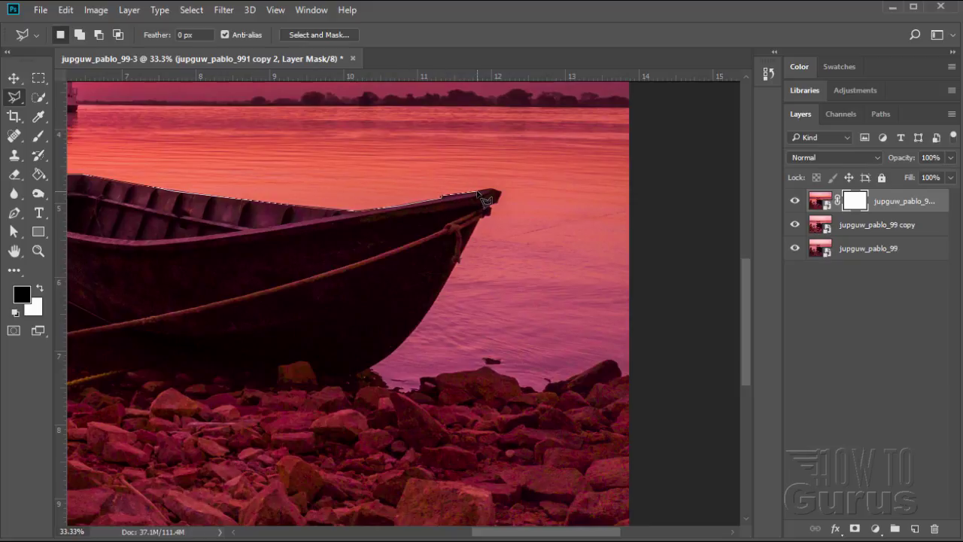
click(497, 193)
click(488, 214)
click(458, 259)
click(433, 306)
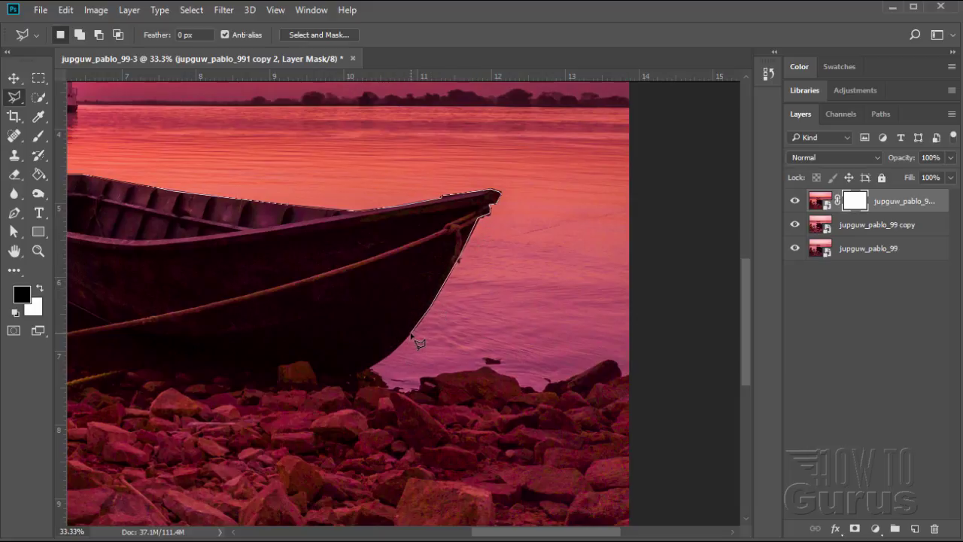
click(368, 370)
click(391, 388)
click(410, 392)
Continue along the waterline and rocks, add the photo's bottom corners, and close the selection
click(423, 378)
click(458, 374)
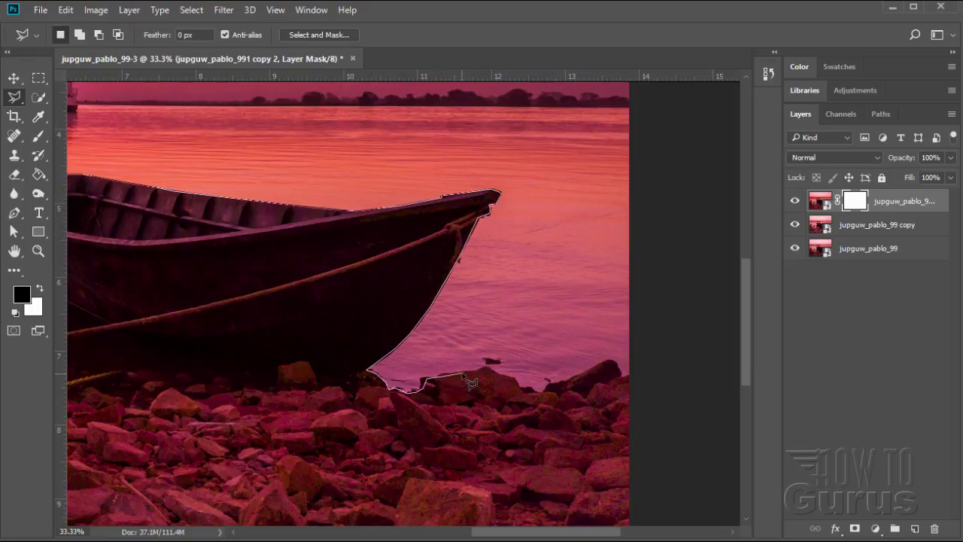
click(489, 368)
click(516, 383)
click(535, 394)
click(607, 360)
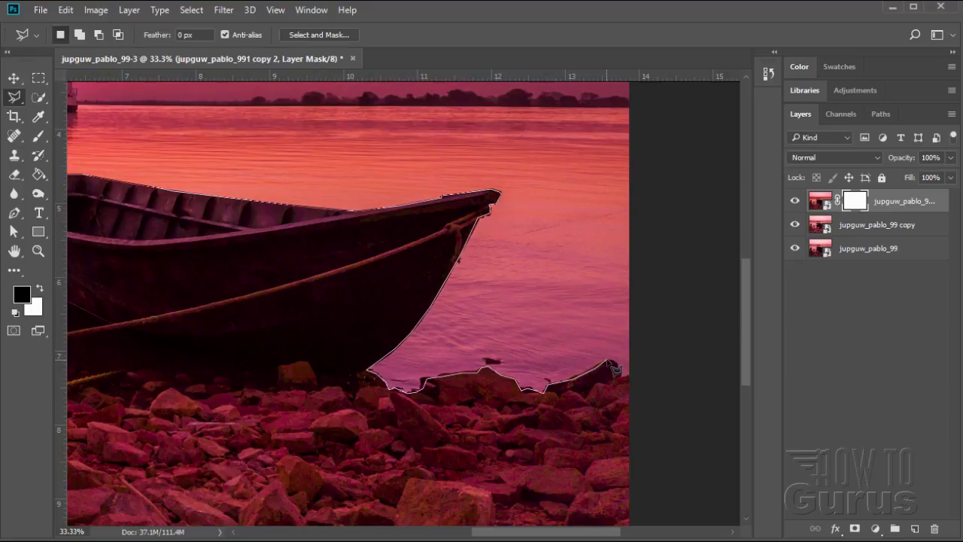
click(630, 376)
scroll(639, 529, down, 3)
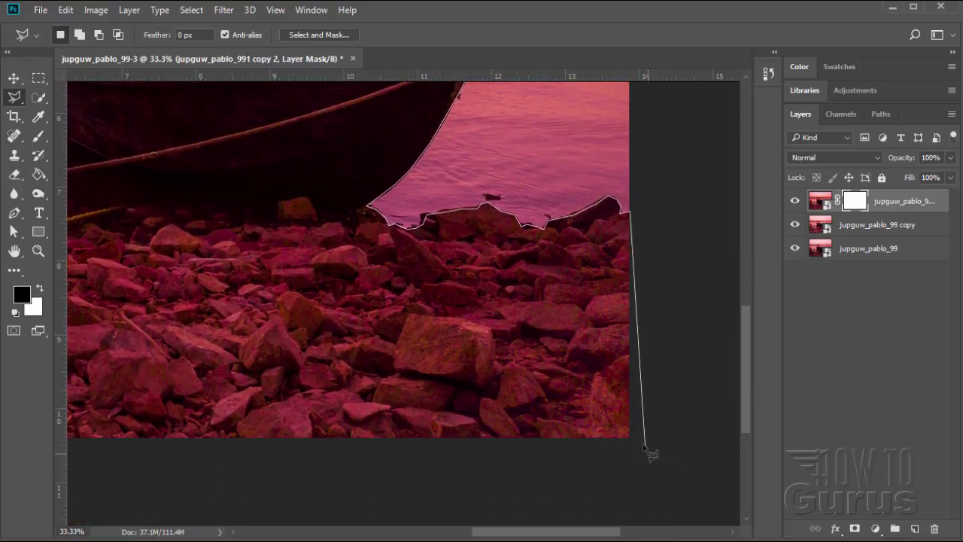
click(641, 444)
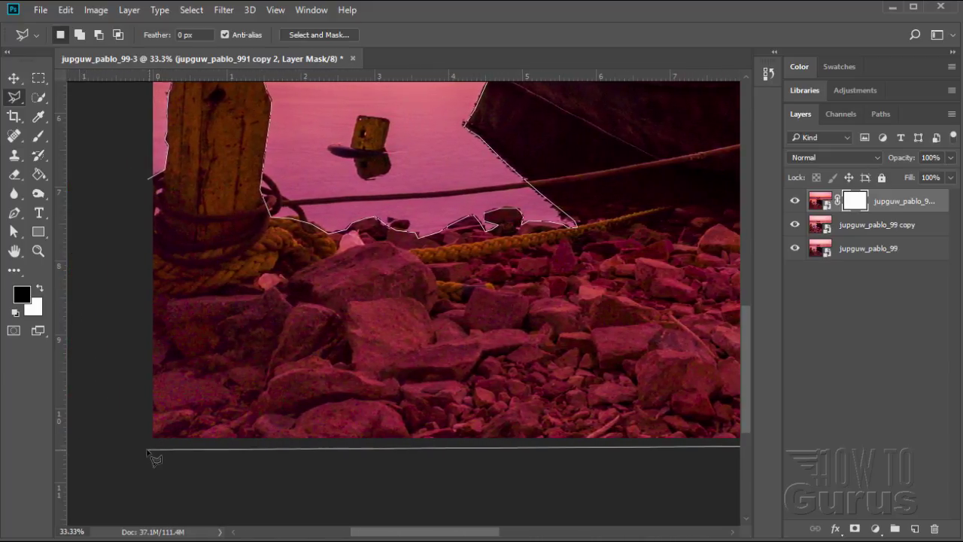
click(143, 449)
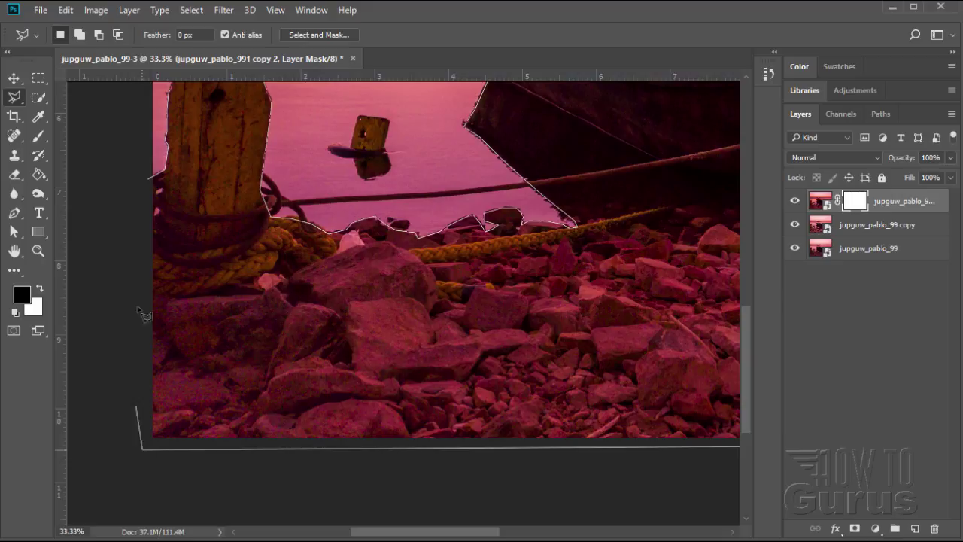
click(147, 181)
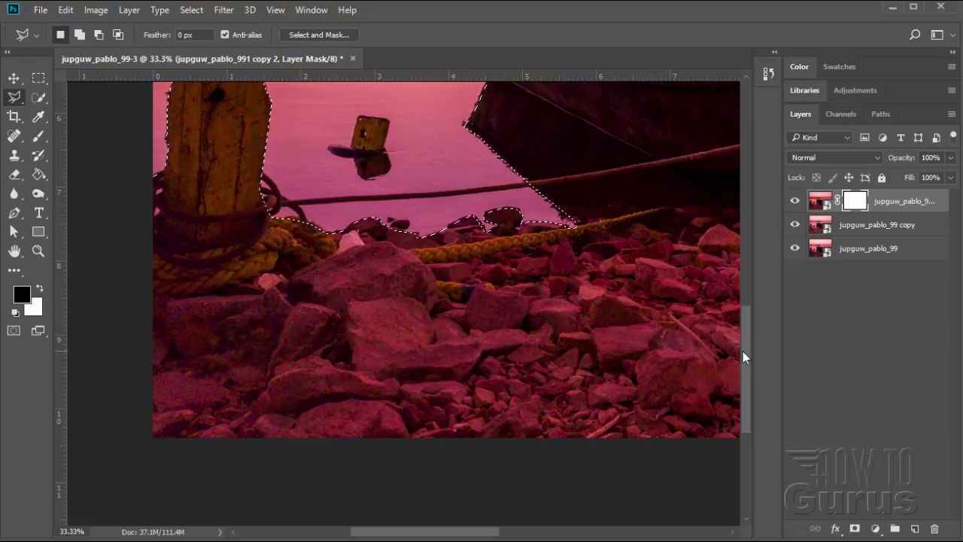
drag(743, 352, 756, 308)
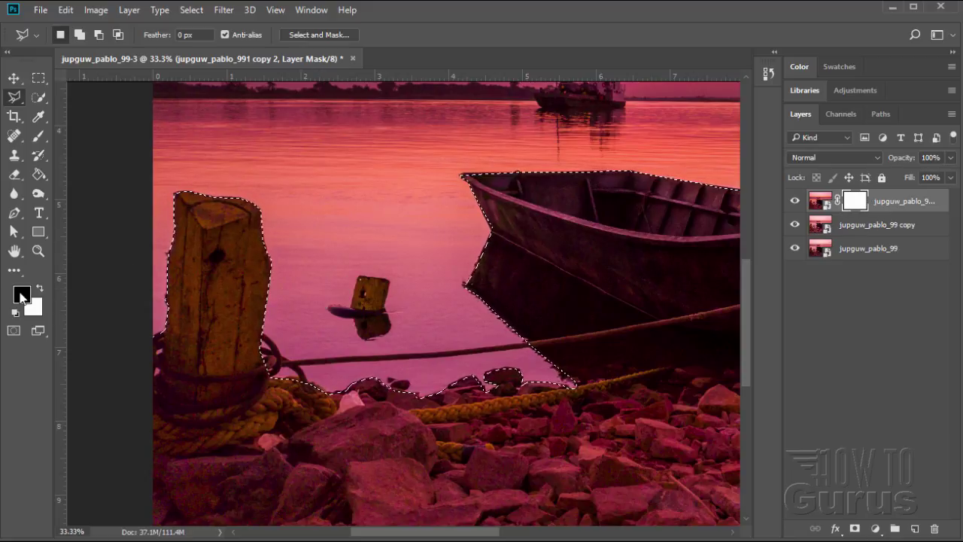
Fill the foreground selection black on the copy 2 mask, then deselect
click(47, 172)
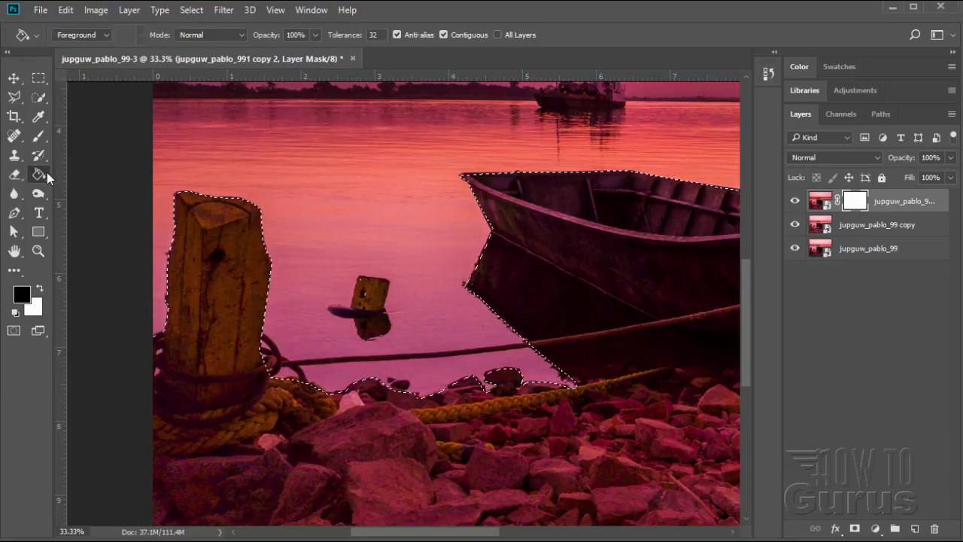
click(235, 338)
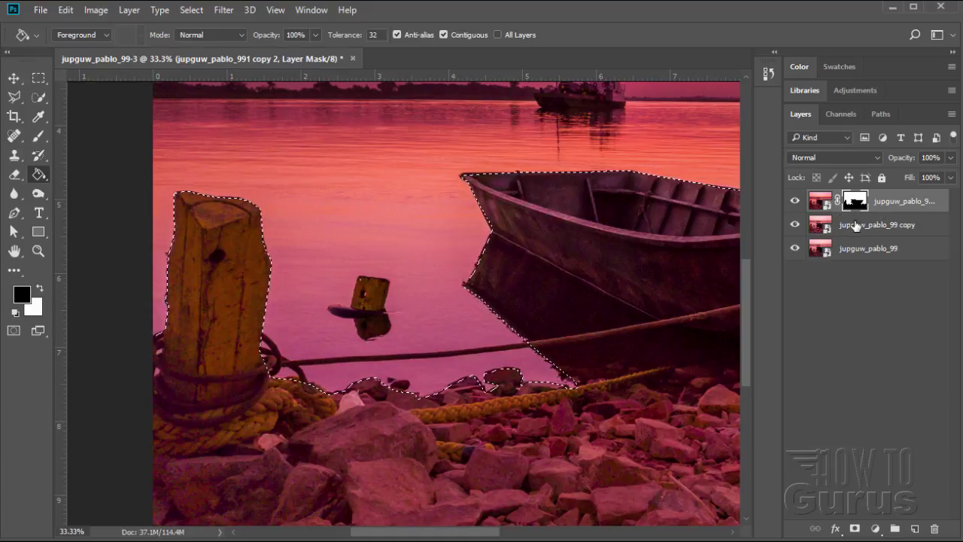
click(193, 11)
click(205, 41)
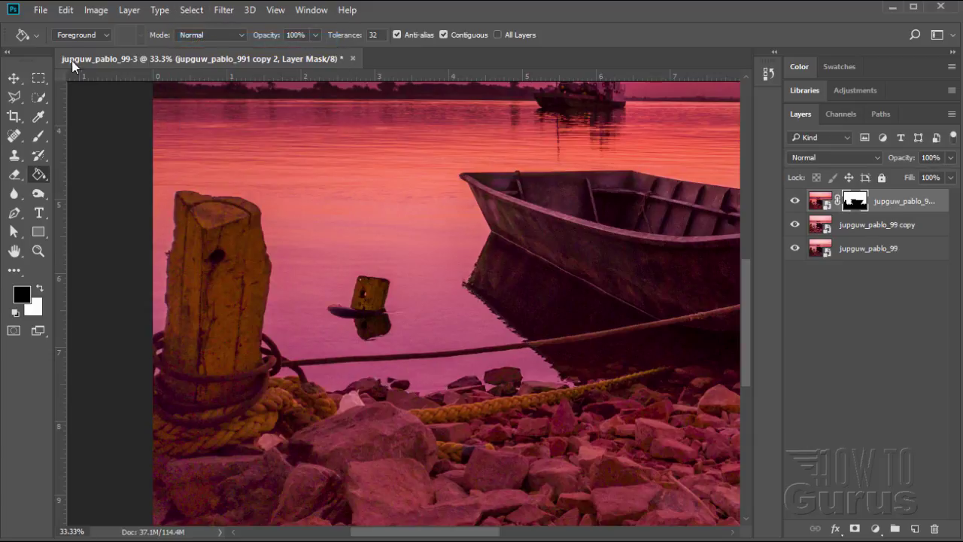
Fit the photo to the screen and toggle the layer mask off and back on to compare
click(34, 253)
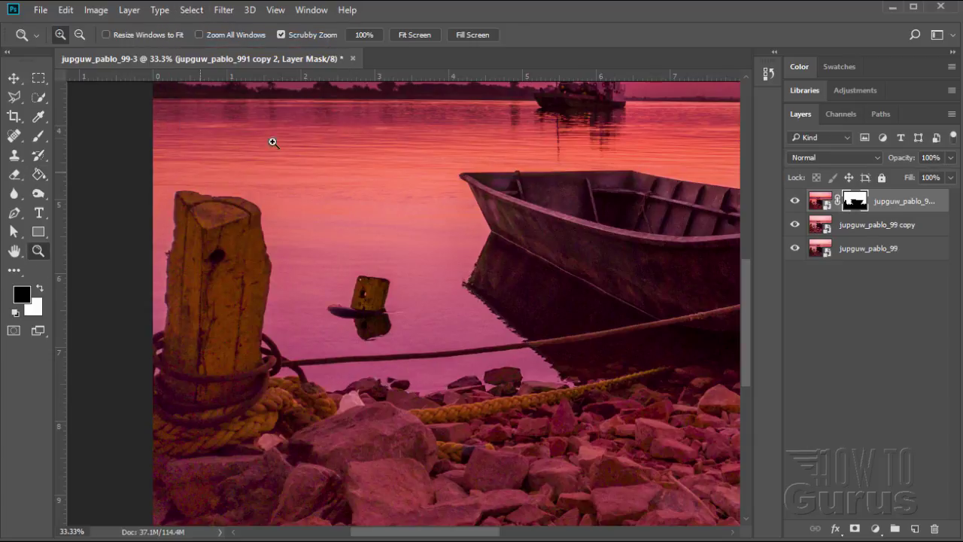
click(415, 34)
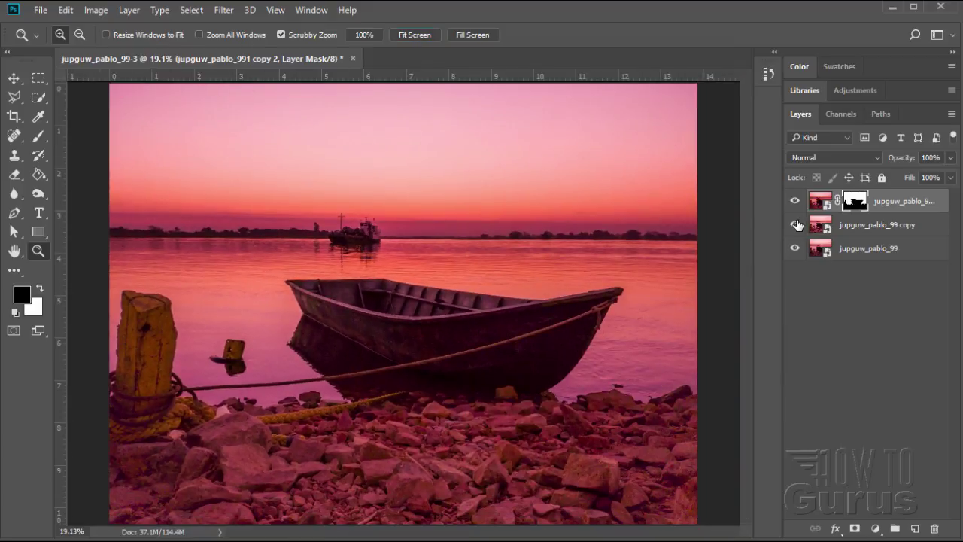
right_click(857, 209)
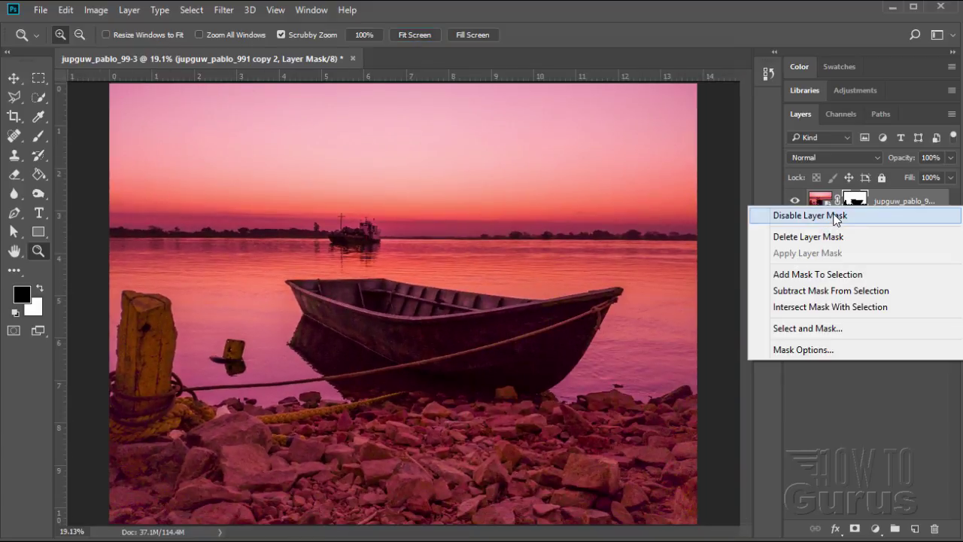
click(833, 215)
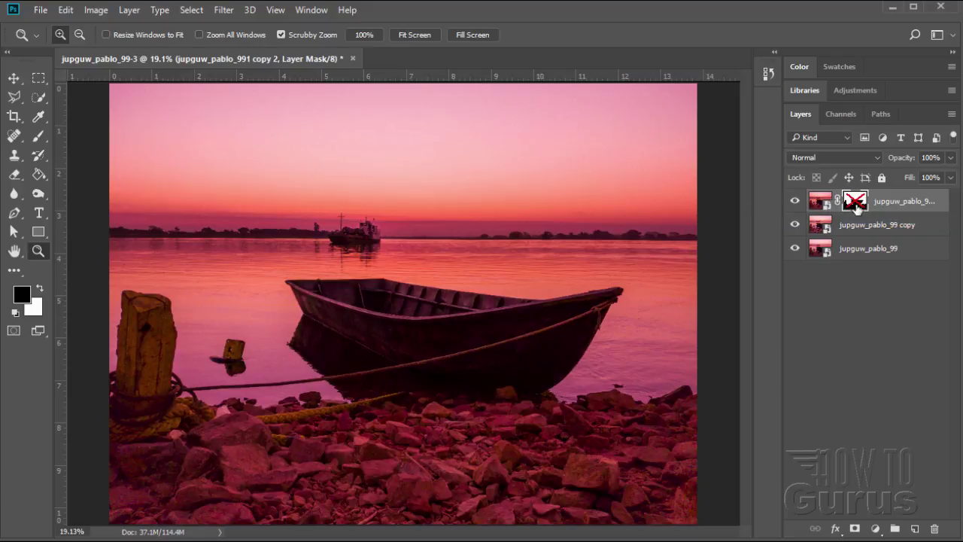
right_click(857, 208)
click(844, 212)
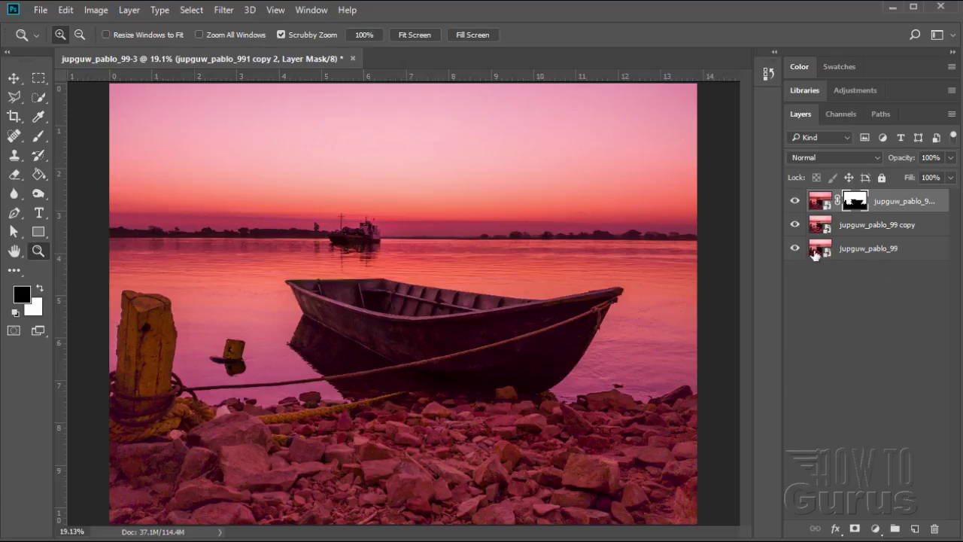
Rename the layers, top to bottom, 'sky', 'boat' and 'ground'
click(893, 207)
double_click(890, 203)
text(sky)
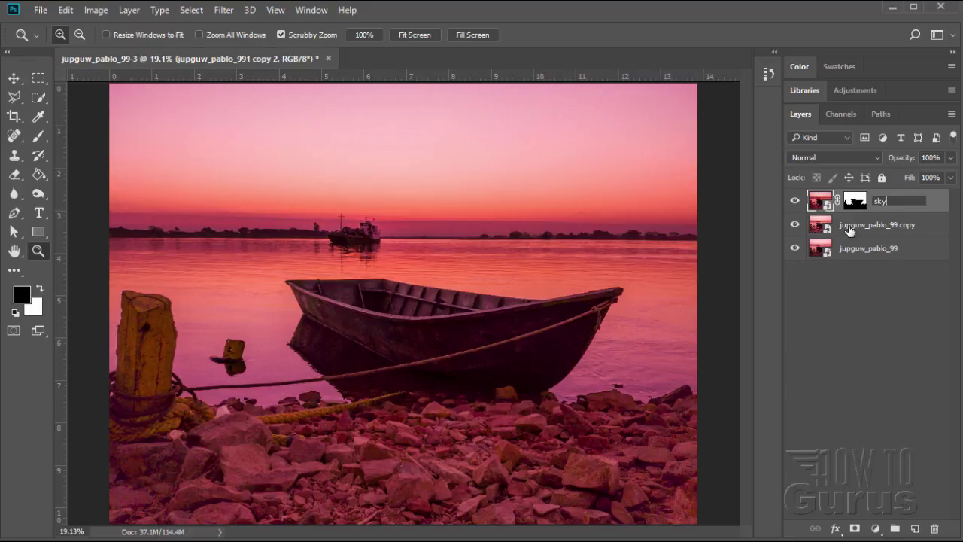
double_click(849, 226)
text(boat)
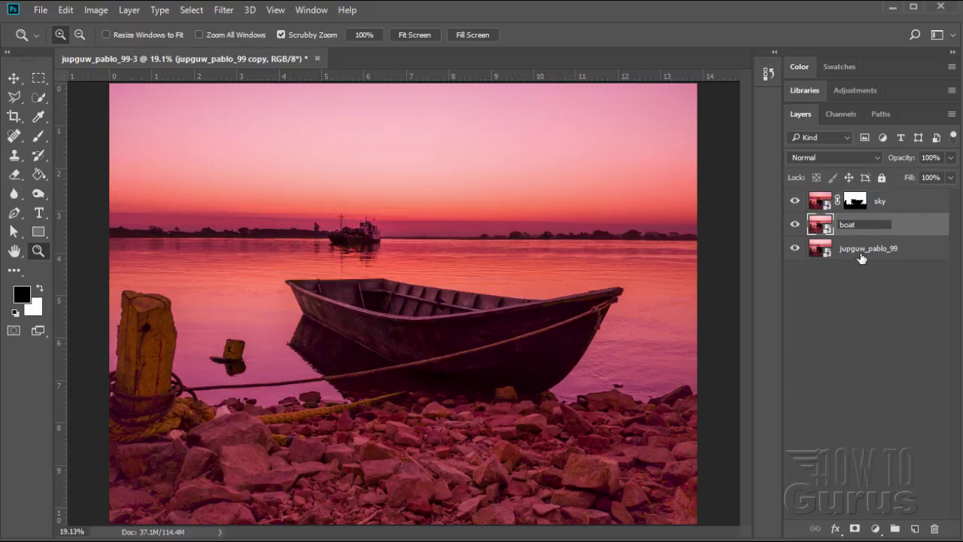
double_click(856, 252)
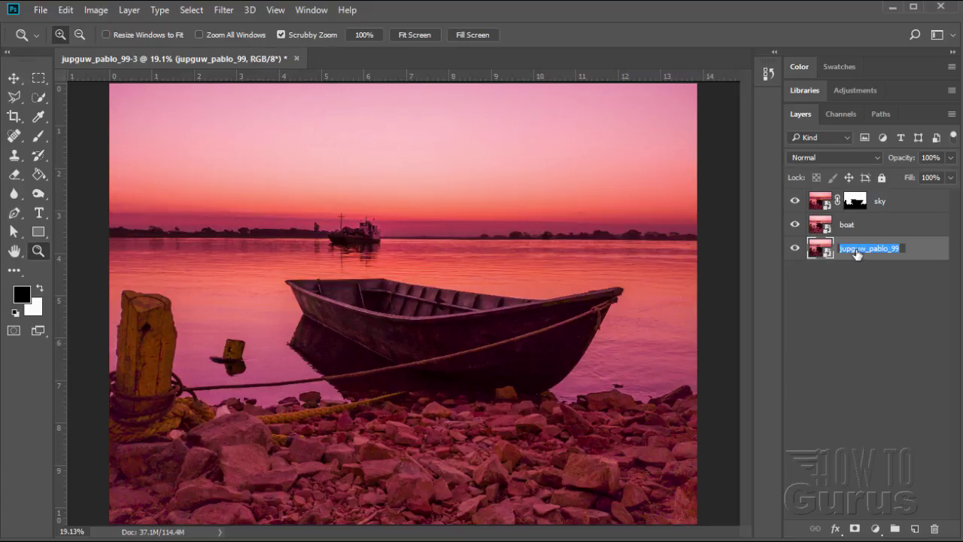
text(ground)
click(910, 252)
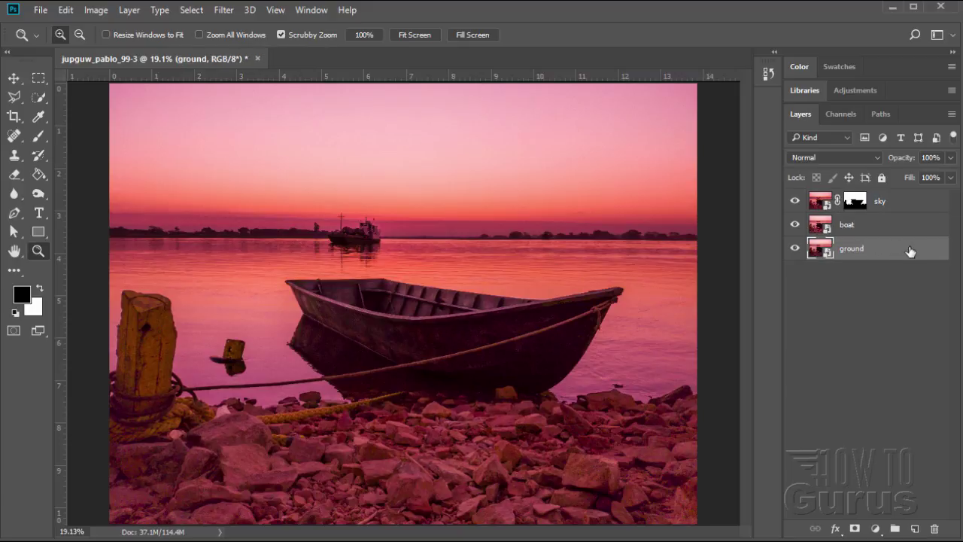
Alt-drag the sky layer's mask onto the boat layer to copy it
click(855, 202)
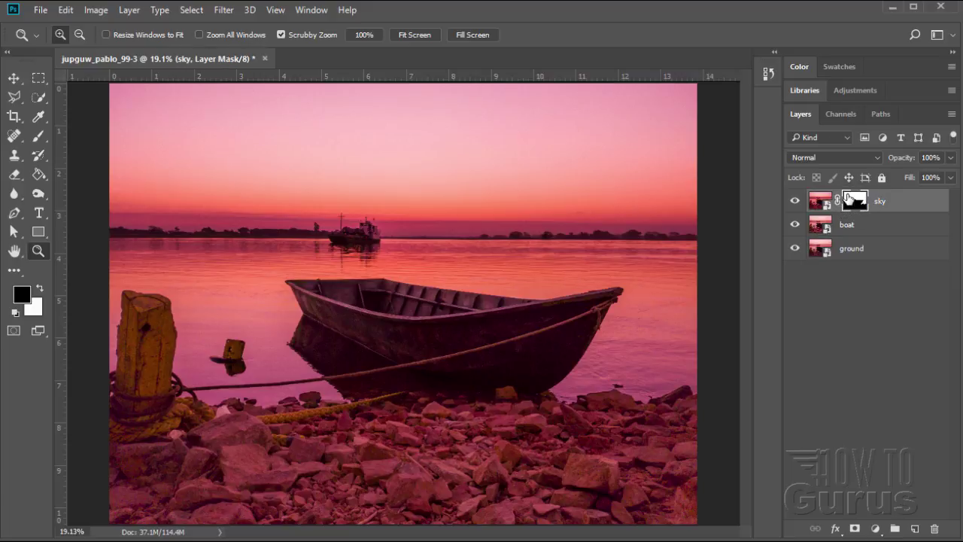
key(alt)
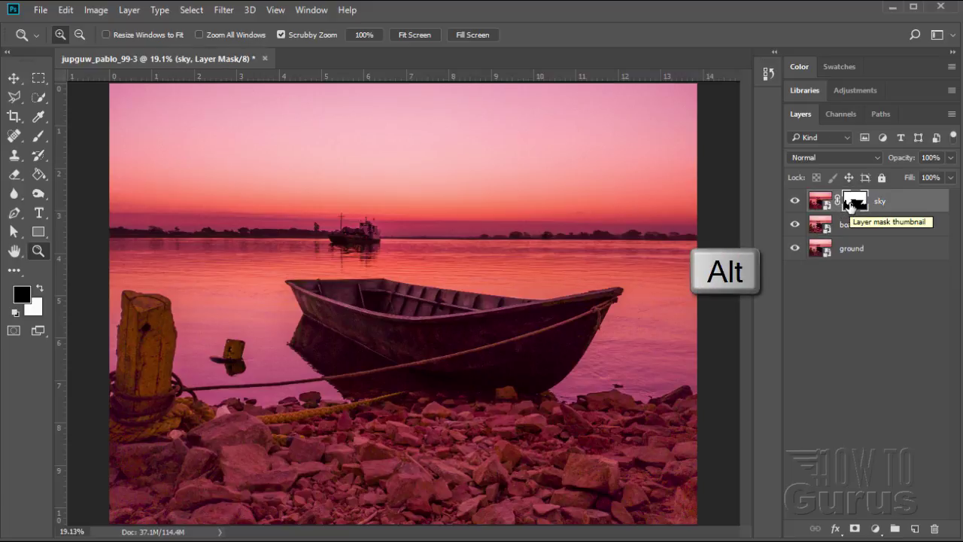
drag(853, 205, 863, 224)
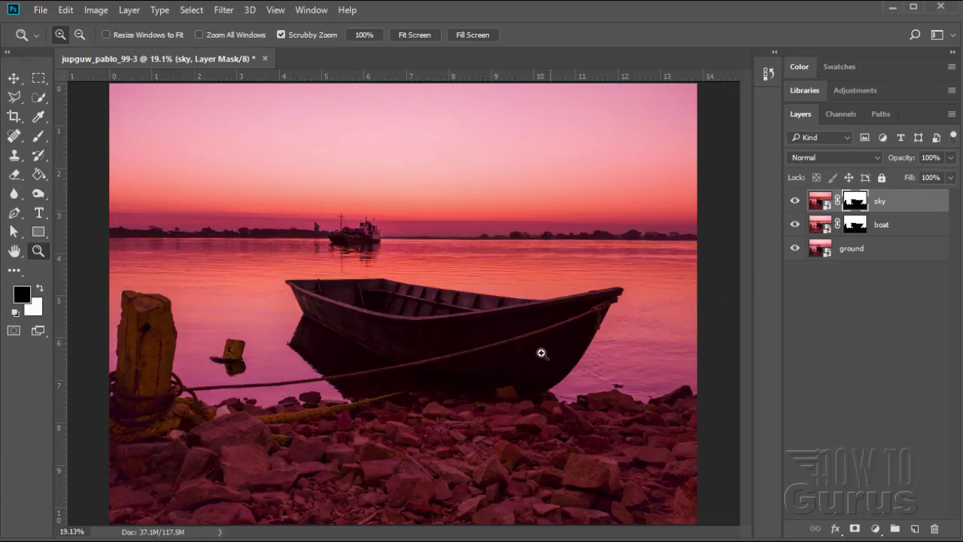
Target the boat layer's mask and select the Brush with white as foreground colour
click(855, 224)
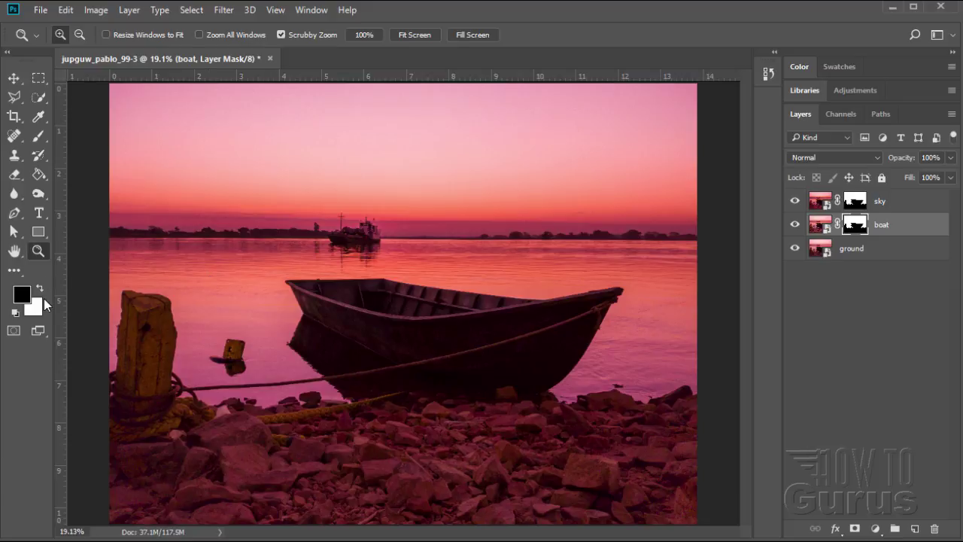
click(43, 136)
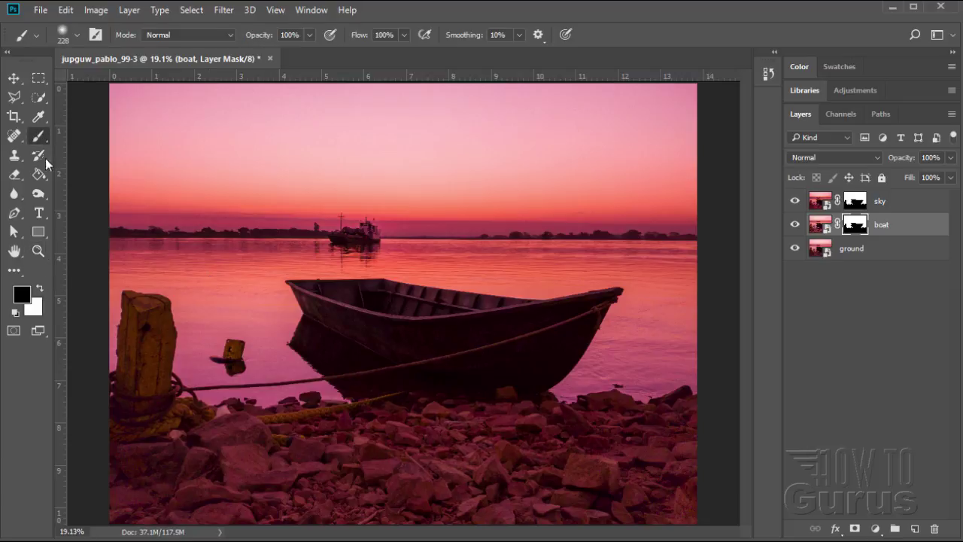
key(x)
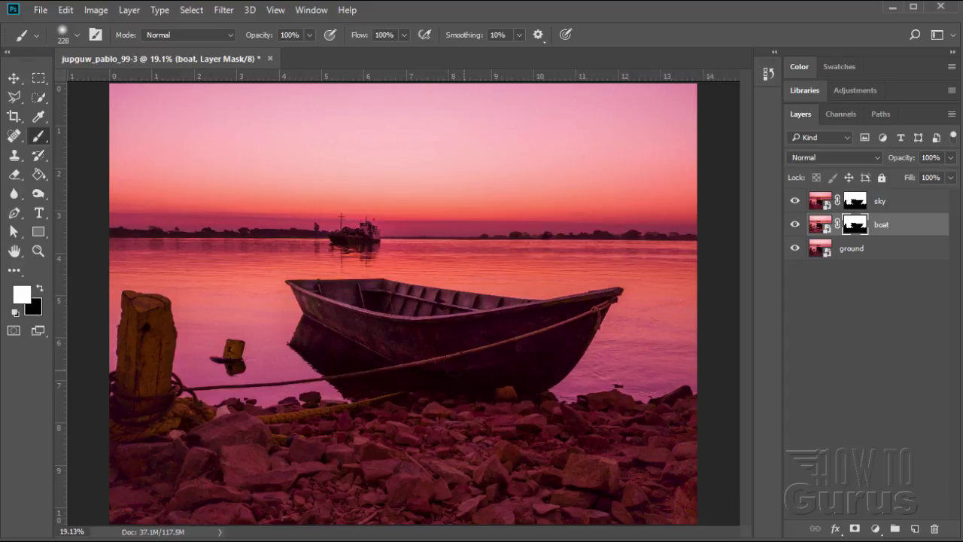
click(13, 78)
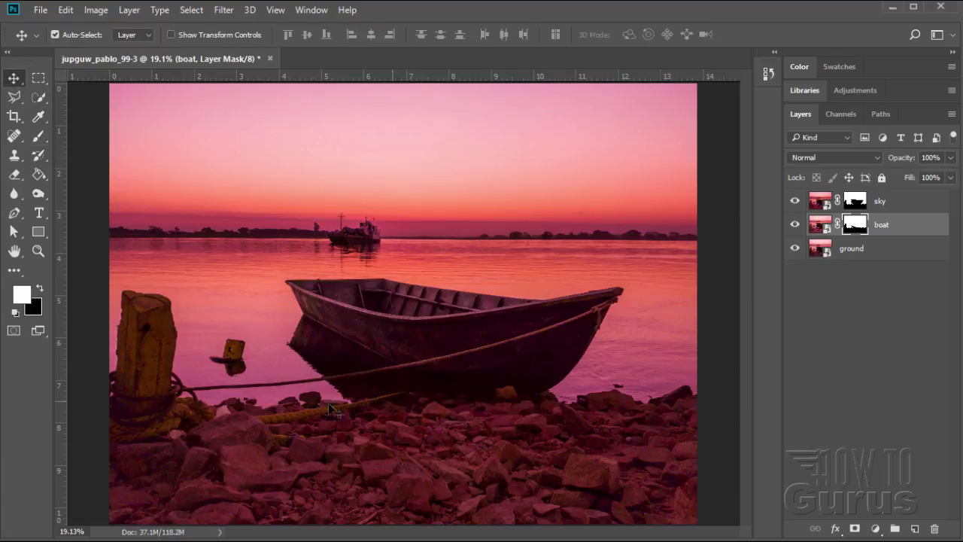